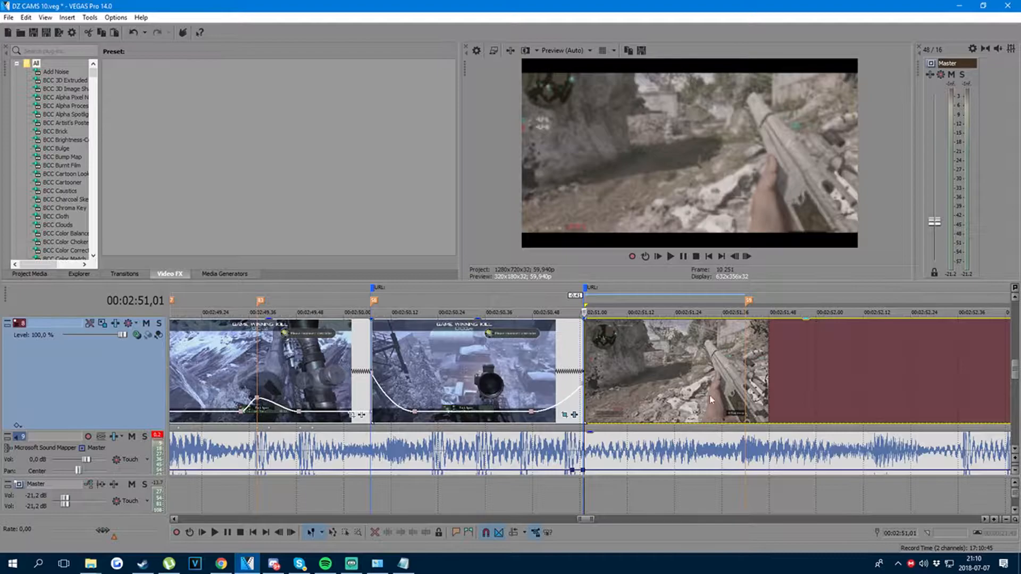
- Set the playback rate of the selected gameplay clip to 2 in its event properties
right_click(711, 400)
left_click(739, 389)
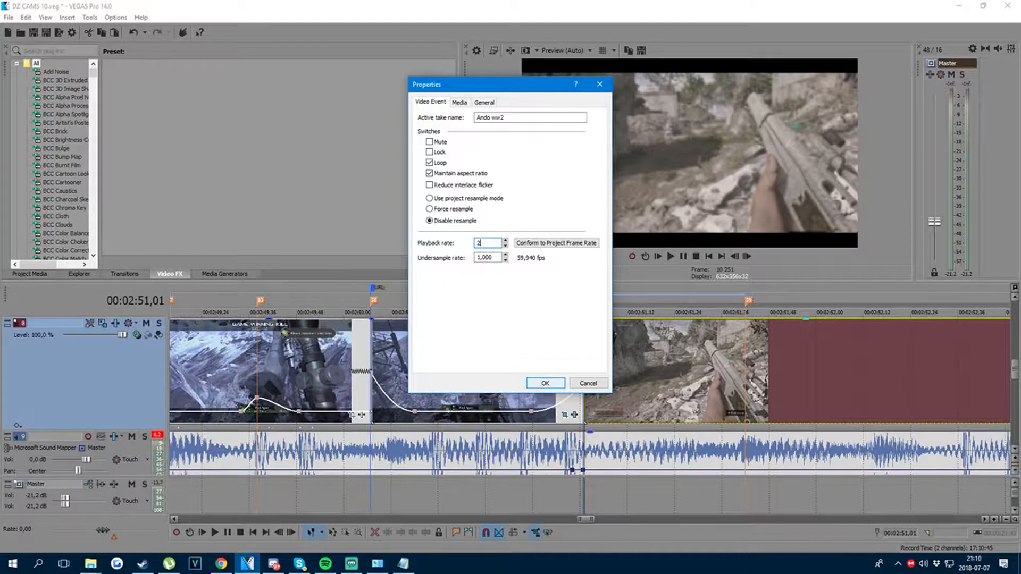
type("2")
left_click(545, 383)
- Insert a velocity envelope on the sped-up gameplay clip starting at 00:02:51,01
right_click(657, 393)
mouse_move(707, 281)
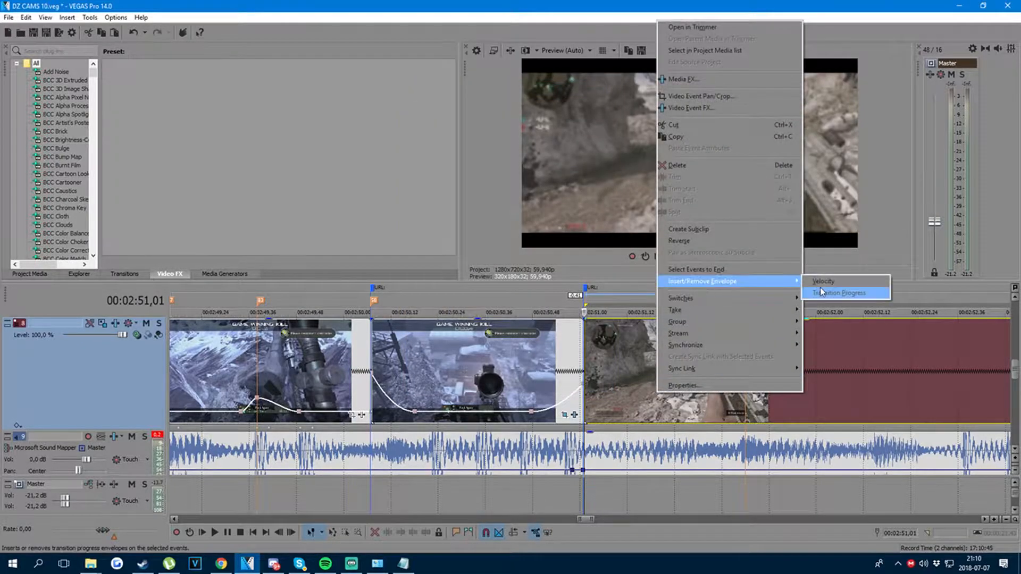
left_click(825, 285)
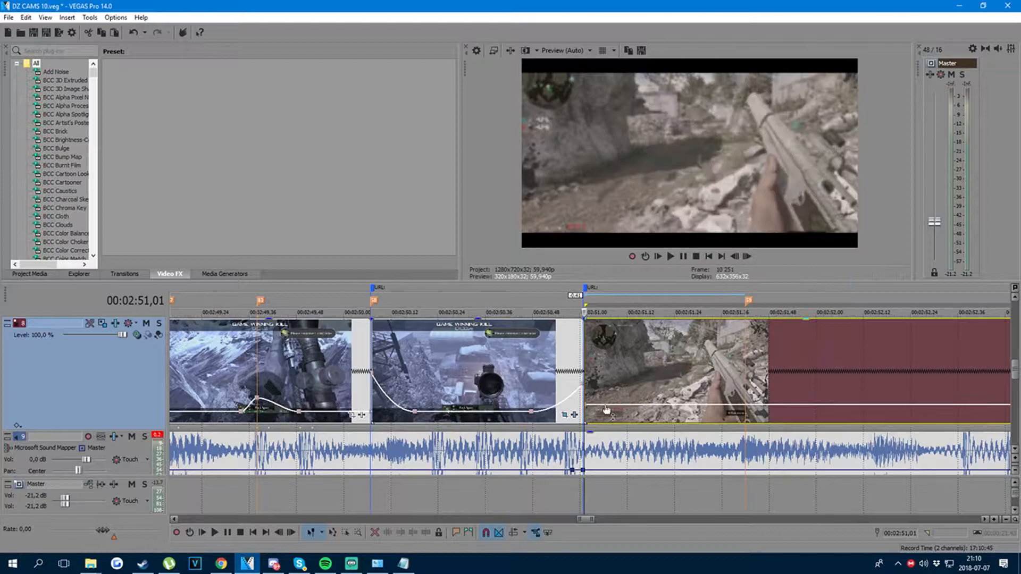
- Set the gameplay clip's velocity envelope to 30%
right_click(588, 408)
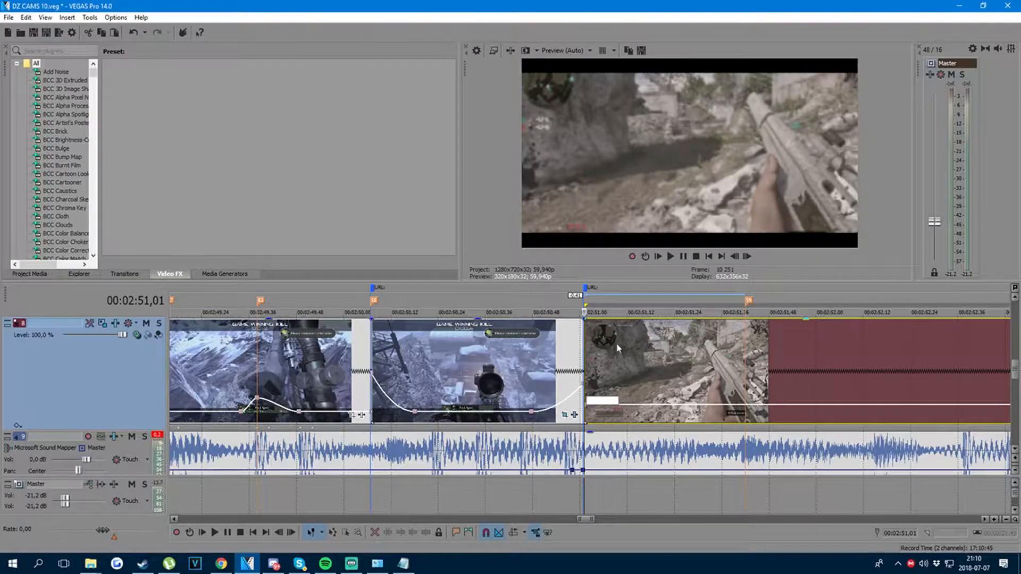
right_click(631, 349)
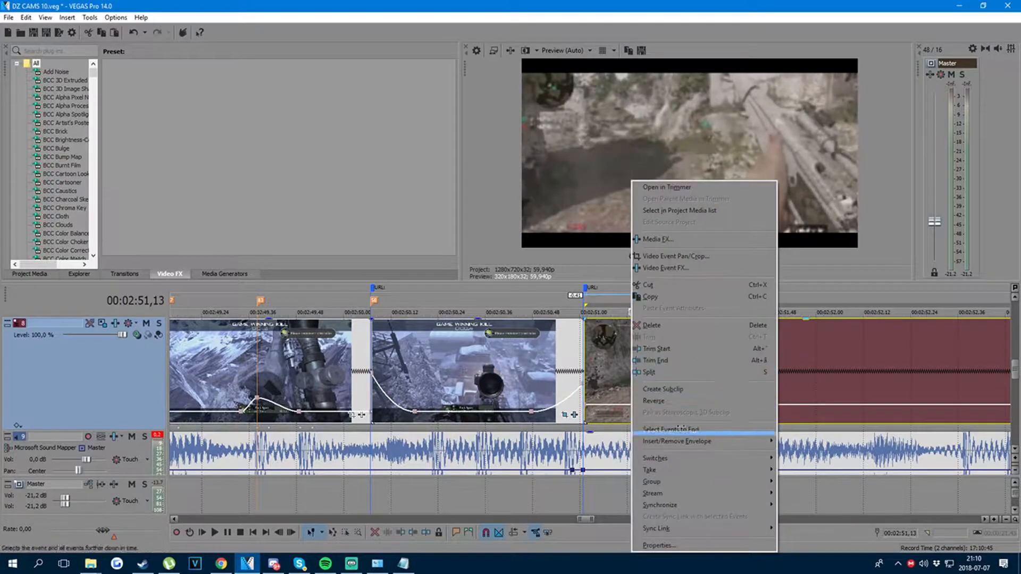
mouse_move(677, 442)
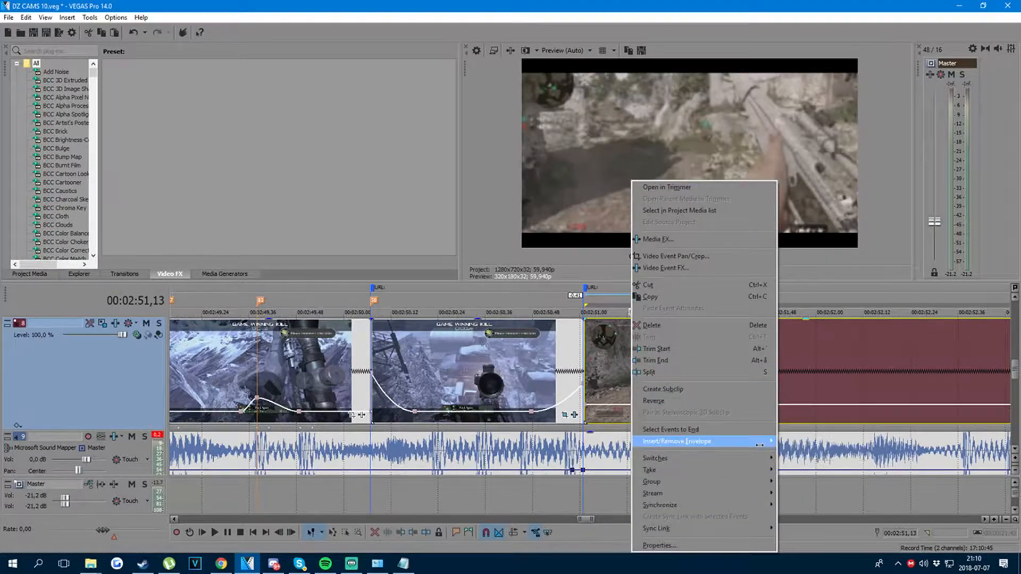
left_click(801, 373)
right_click(586, 408)
left_click(586, 409)
right_click(587, 409)
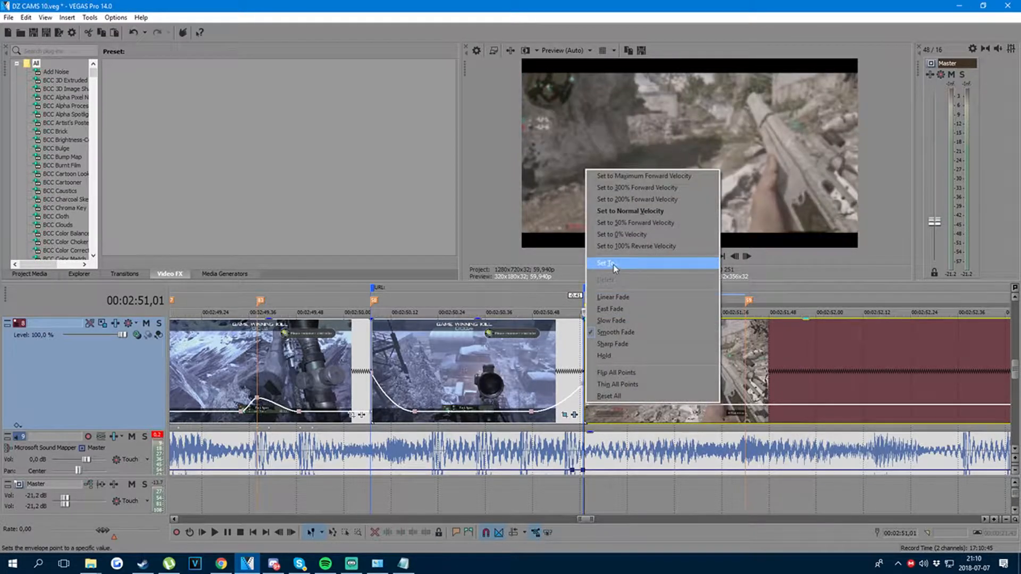
left_click(615, 269)
type("25")
key("Return")
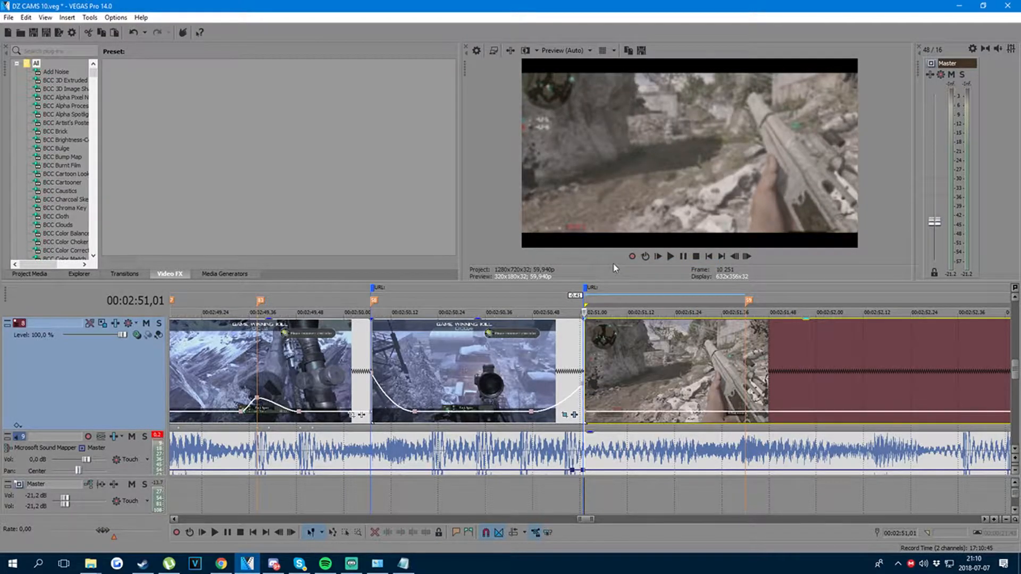
- Trim about 17 frames off the start of the gameplay clip
left_click(647, 372)
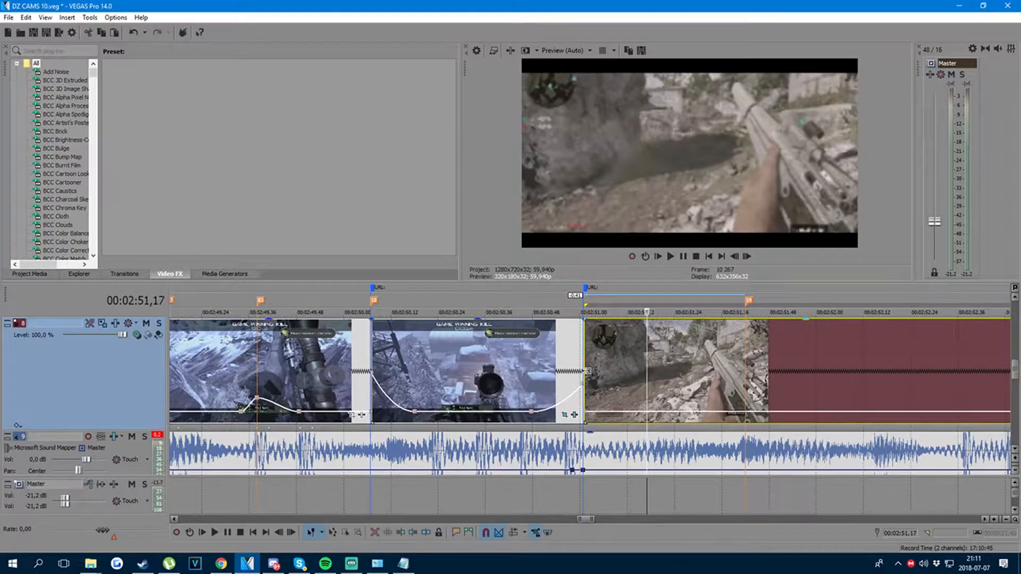
left_click_drag(588, 370, 655, 371)
left_click(569, 359)
- Examine the music waveform after 00:02:51,01 for beats, up to the existing marker at 00:02:51,42
scroll(629, 382, "down", 1)
scroll(632, 392, "down", 1)
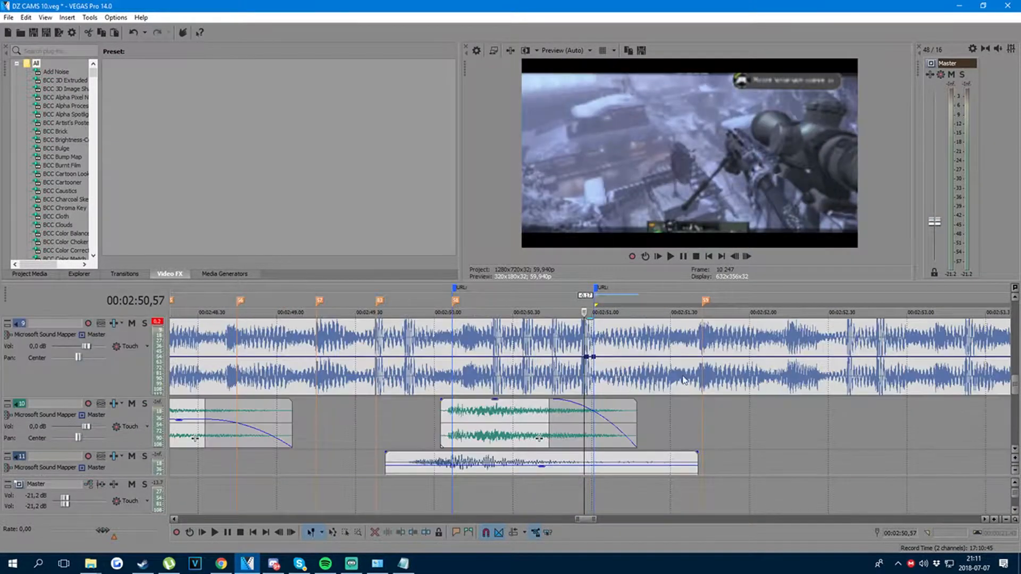
left_click(703, 348)
scroll(702, 349, "up", 2)
left_click(500, 335)
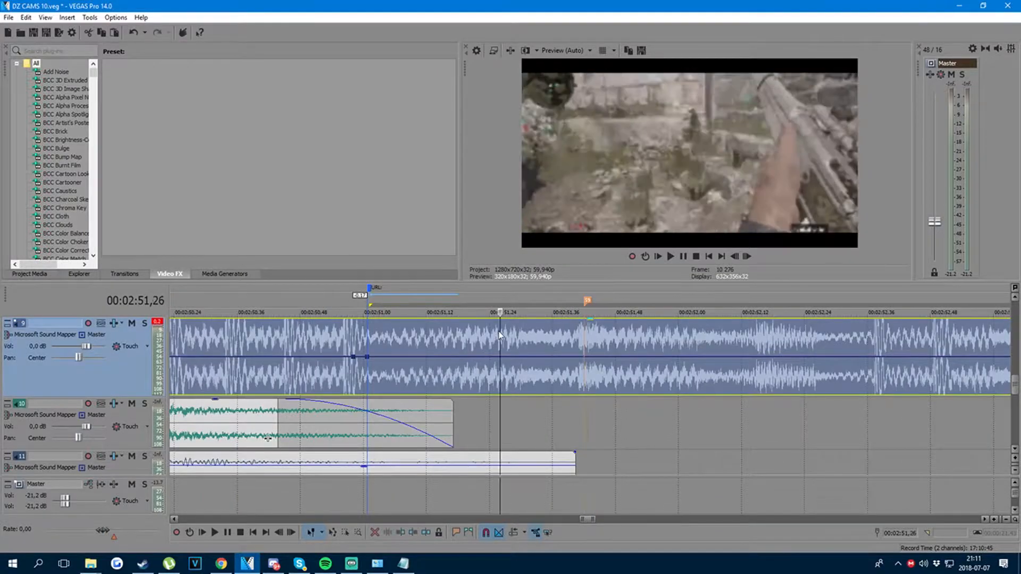
left_click(506, 336)
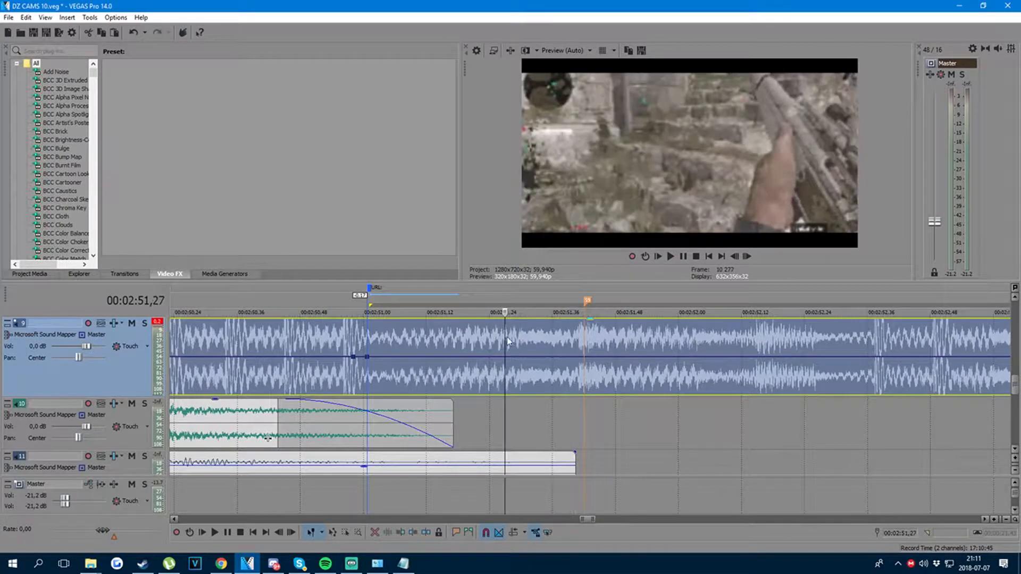
left_click(586, 338)
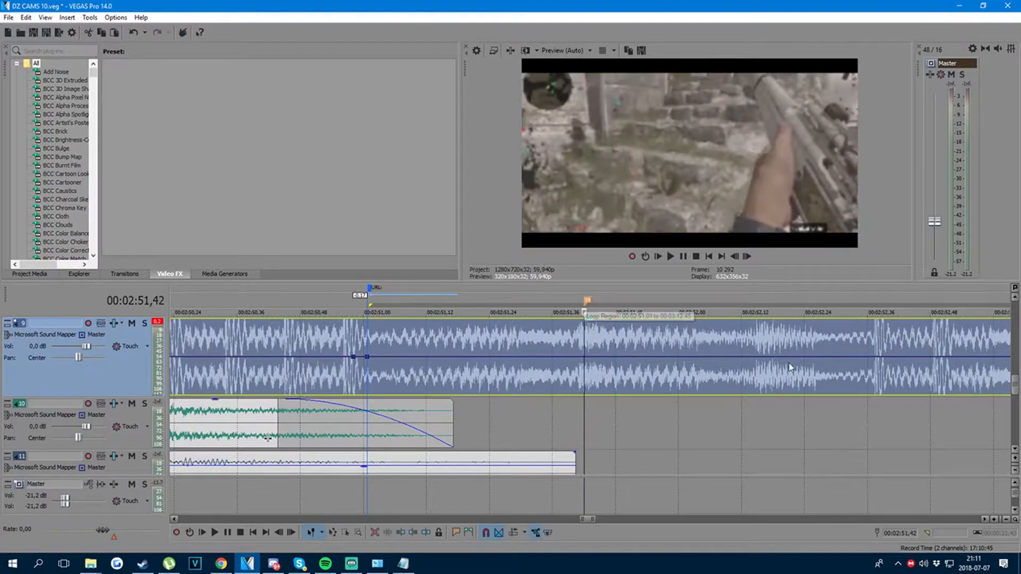
- Insert a URL command marker at 00:02:52,16 and move it to the stronger beat near 00:02:52,37
left_click(763, 347)
key("c")
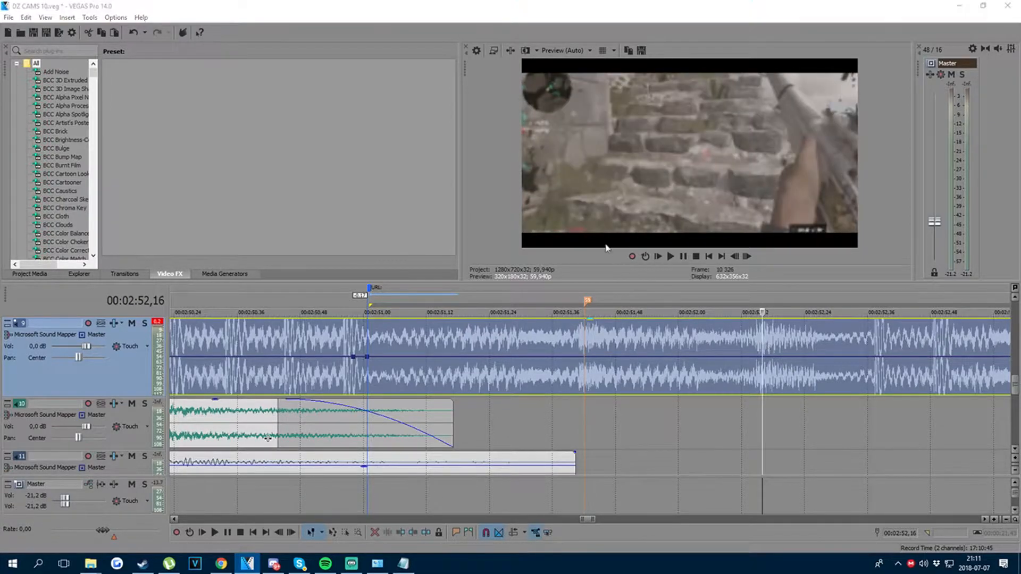
left_click(548, 250)
left_click(548, 358)
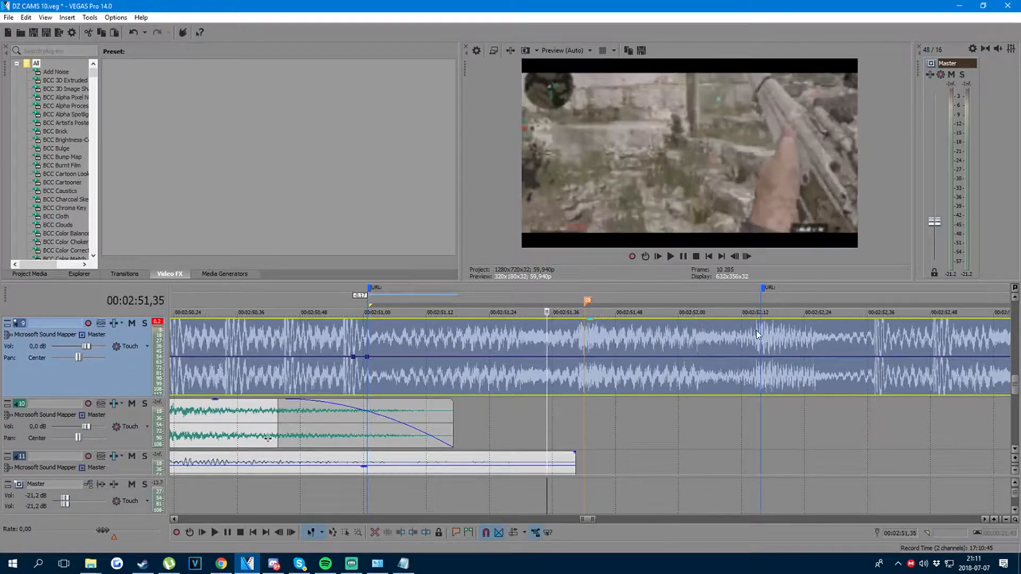
left_click_drag(764, 290, 868, 309)
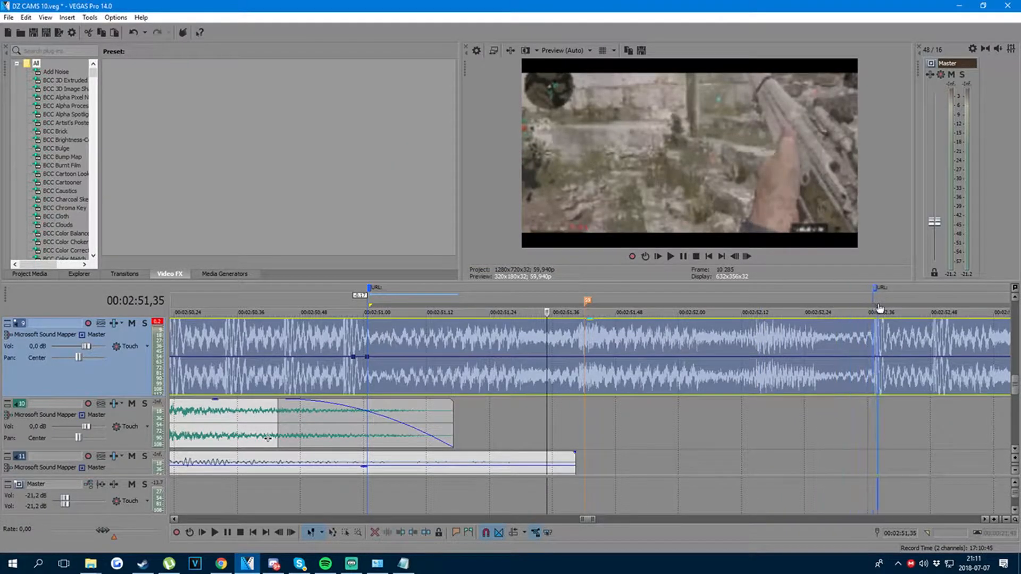
- Move the trimmed gameplay clip back against the end of the previous clip at 00:02:51,01
scroll(744, 332, "down", 1)
left_click(568, 348)
scroll(675, 353, "down", 3)
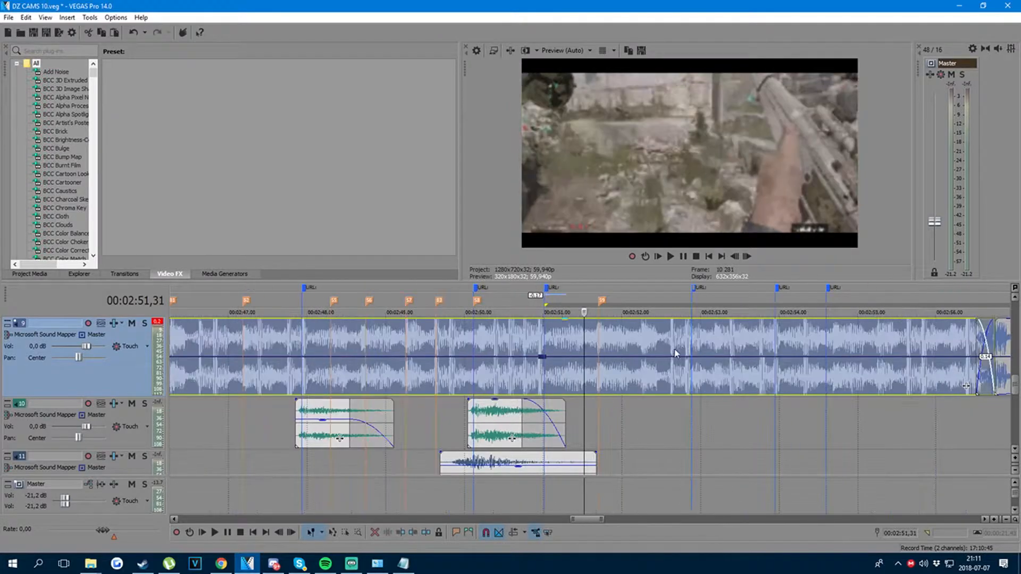
left_click(598, 339)
scroll(598, 339, "up", 3)
scroll(529, 353, "up", 1)
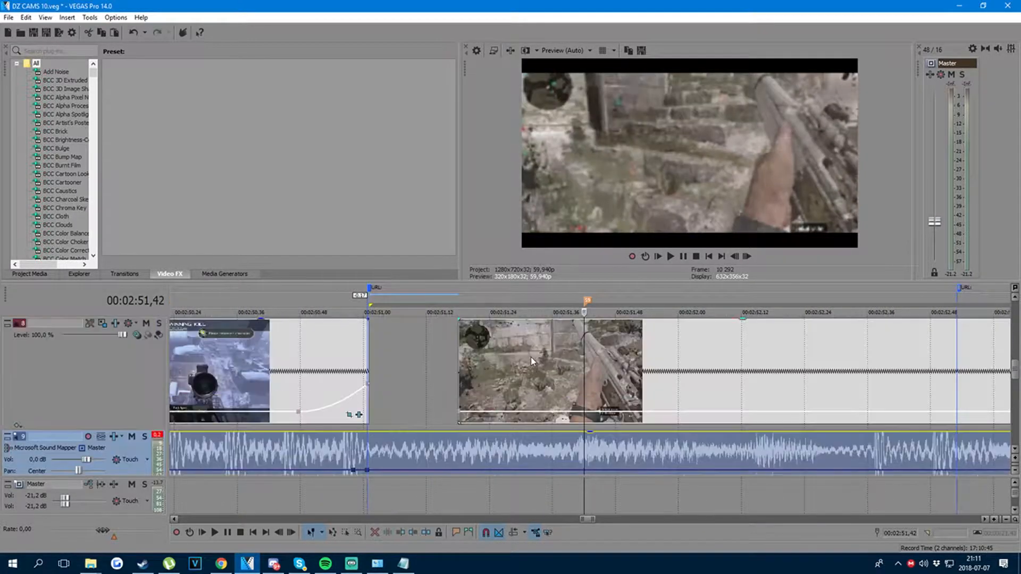
left_click_drag(516, 361, 423, 369)
- Play the sequence from the previous clip and place markers on the music beats following 00:02:52
left_click(301, 369)
key("space")
scroll(637, 384, "down", 1)
left_click(637, 384)
key("m")
key("m")
left_click(486, 367)
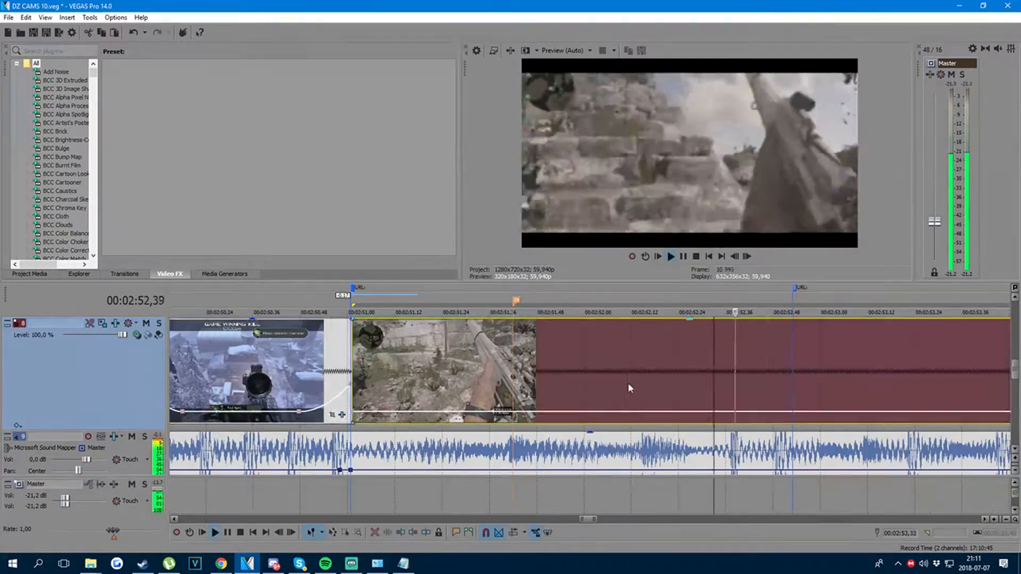
scroll(642, 389, "down", 2)
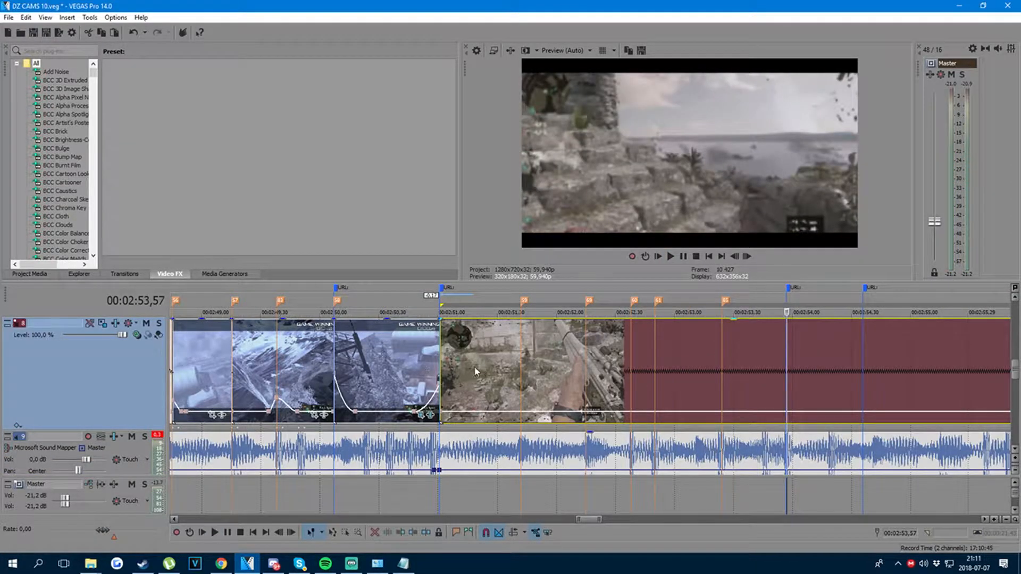
- Trim more opening footage off the gameplay clip, keeping its start on the cut at 00:02:51,01
left_click_drag(441, 400, 646, 392)
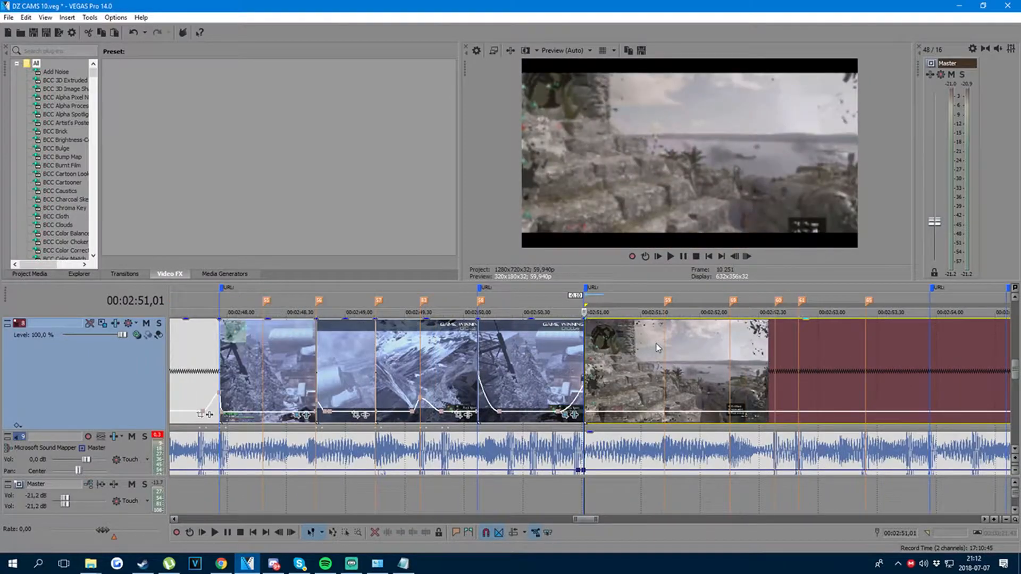
scroll(656, 343, "down", 2)
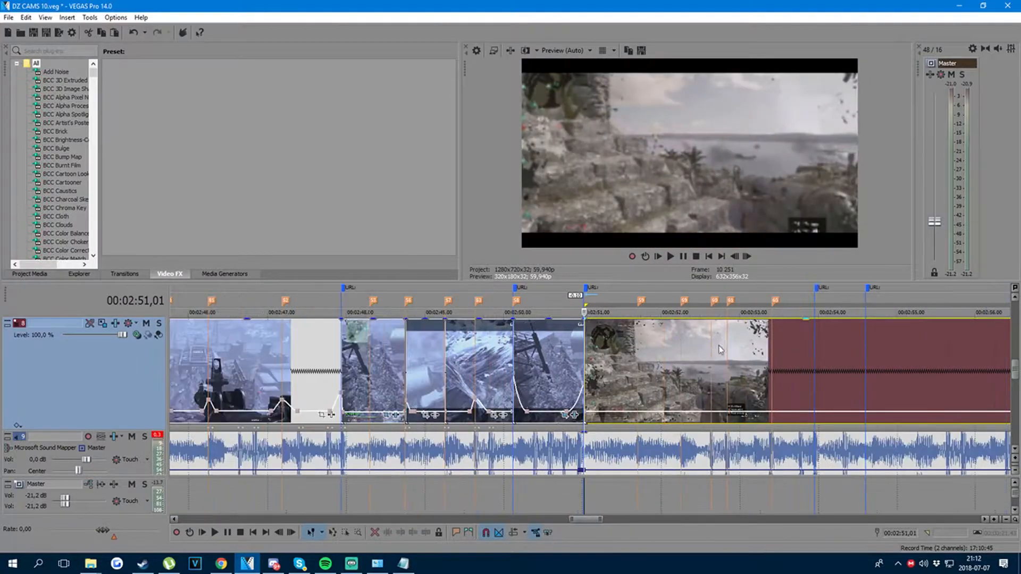
scroll(616, 372, "up", 6)
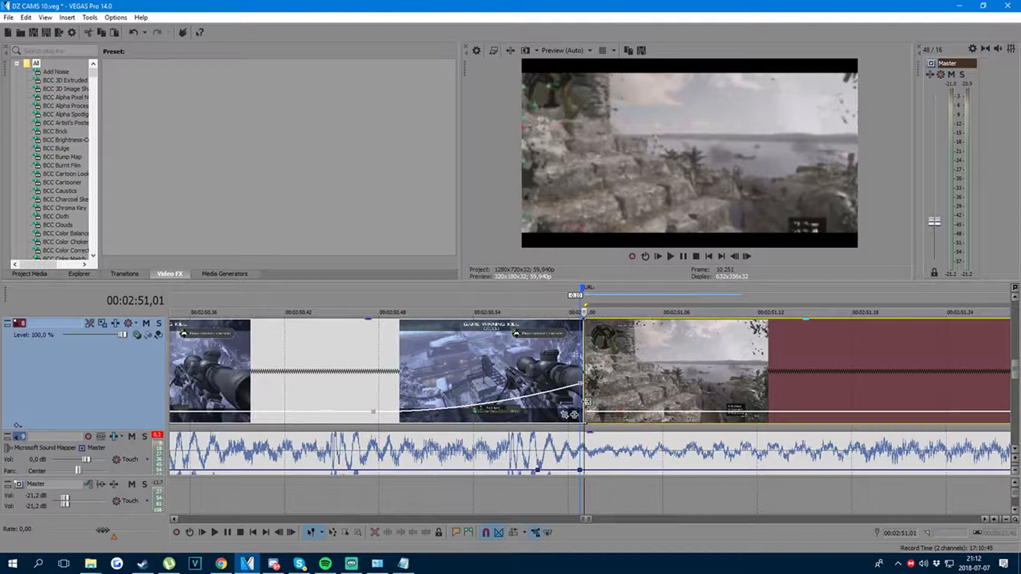
- Add a velocity point at 00:02:51,05 and raise the clip's starting velocity point to 100% for a smooth slowdown
scroll(717, 335, "up", 2)
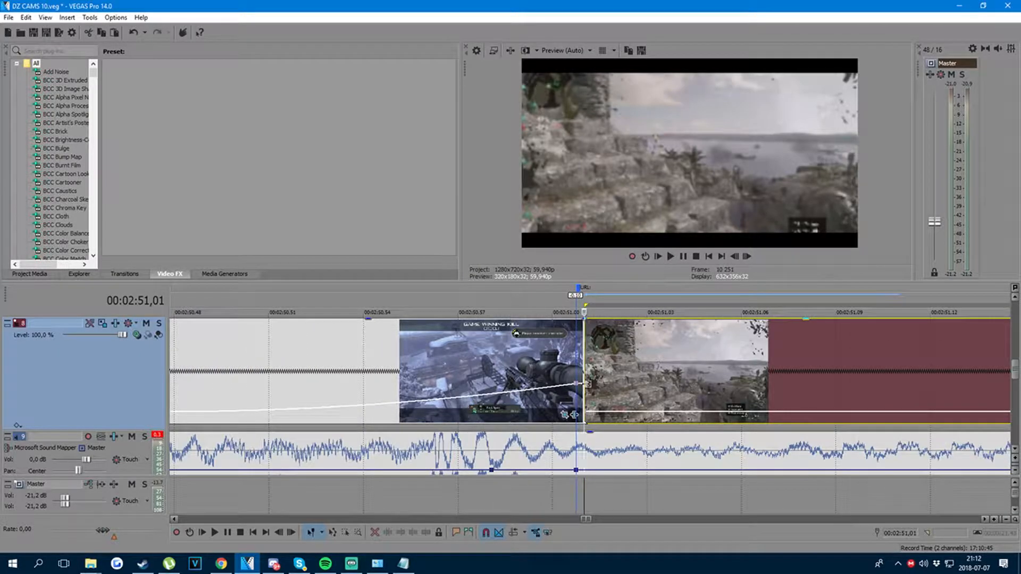
scroll(611, 396, "down", 2)
scroll(665, 403, "up", 1)
key("Right")
key("Right")
key("Right")
key("Right")
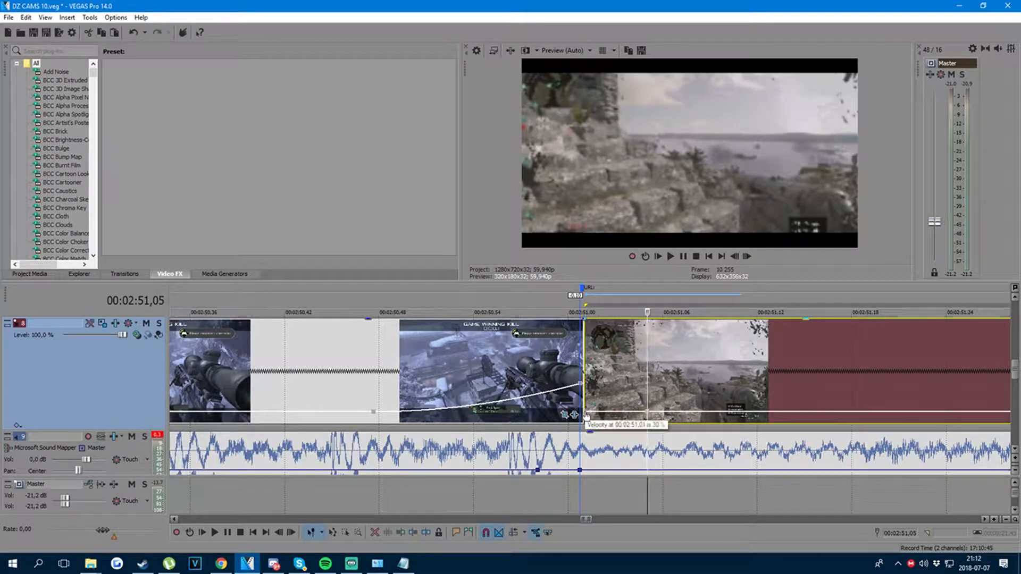
left_click_drag(587, 416, 587, 410)
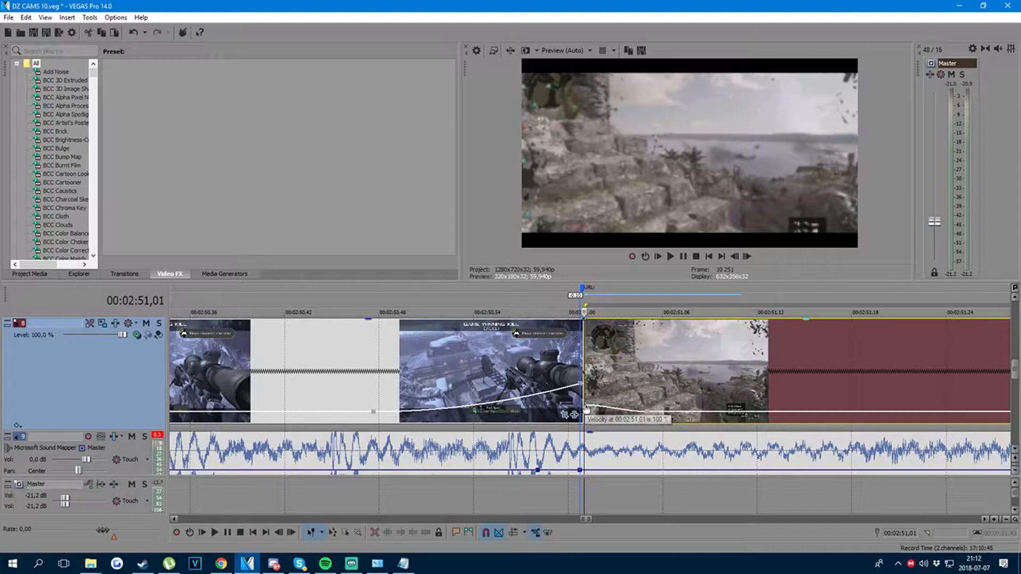
- Play across the cut at 00:02:51,01 to check the speed change between the two clips
left_click(551, 364)
key("space")
key("space")
key("space")
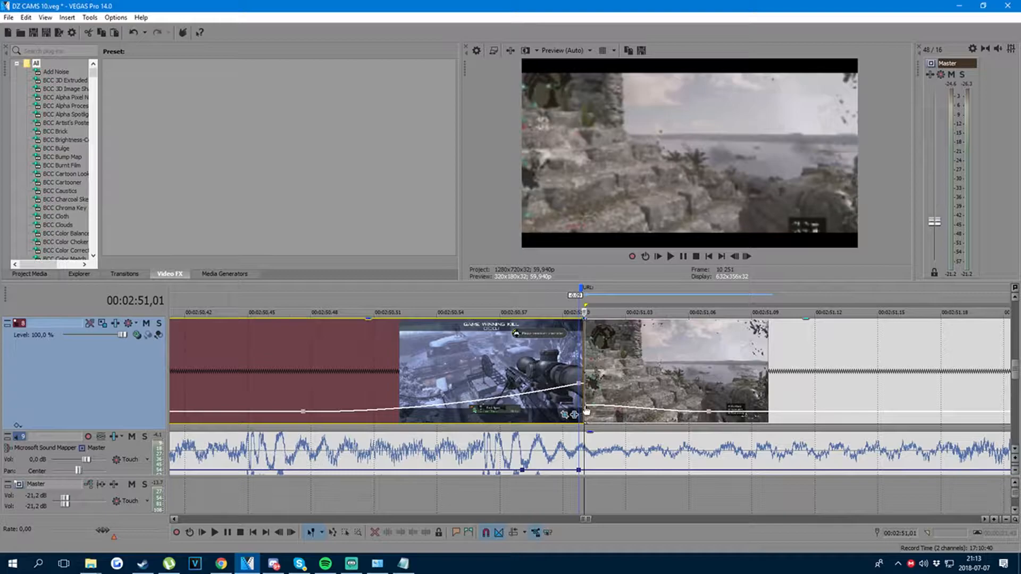
- Add velocity points at 00:02:51,38, 00:02:51,42 and 00:02:51,47, and raise the middle one into a speed peak on the beat
scroll(558, 387, "down", 5)
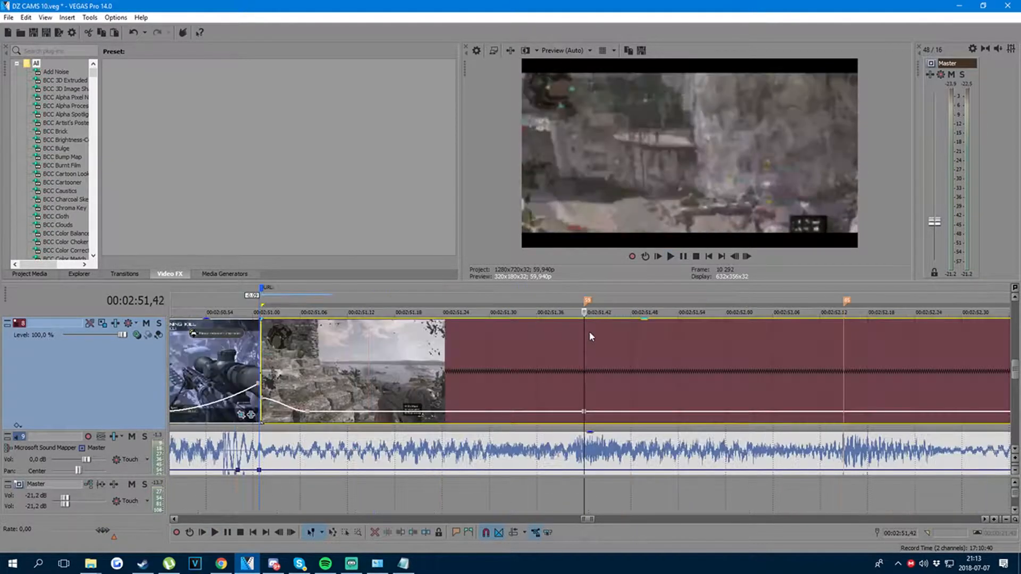
scroll(589, 328, "down", 4)
scroll(609, 394, "up", 4)
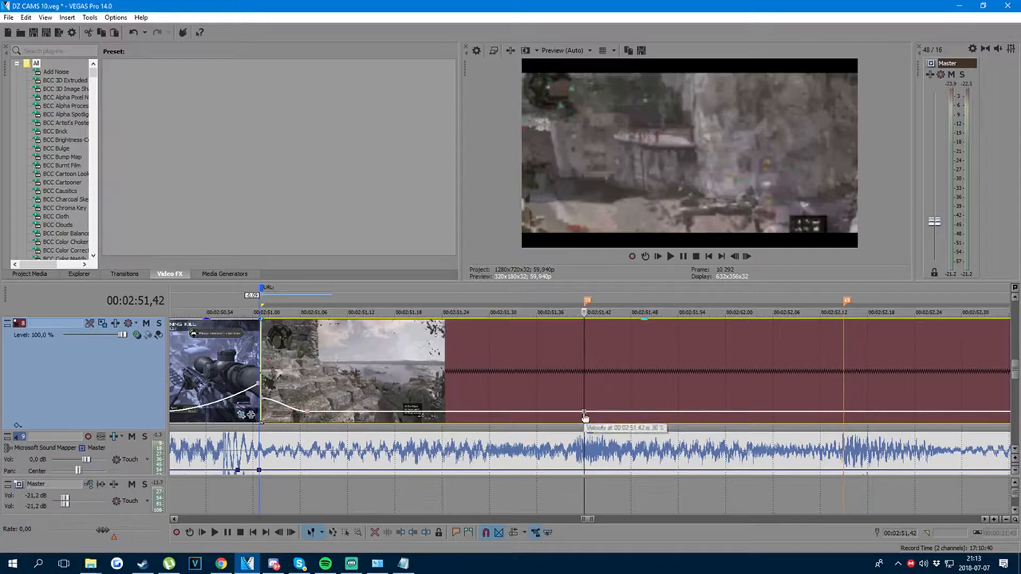
left_click_drag(584, 406, 557, 415)
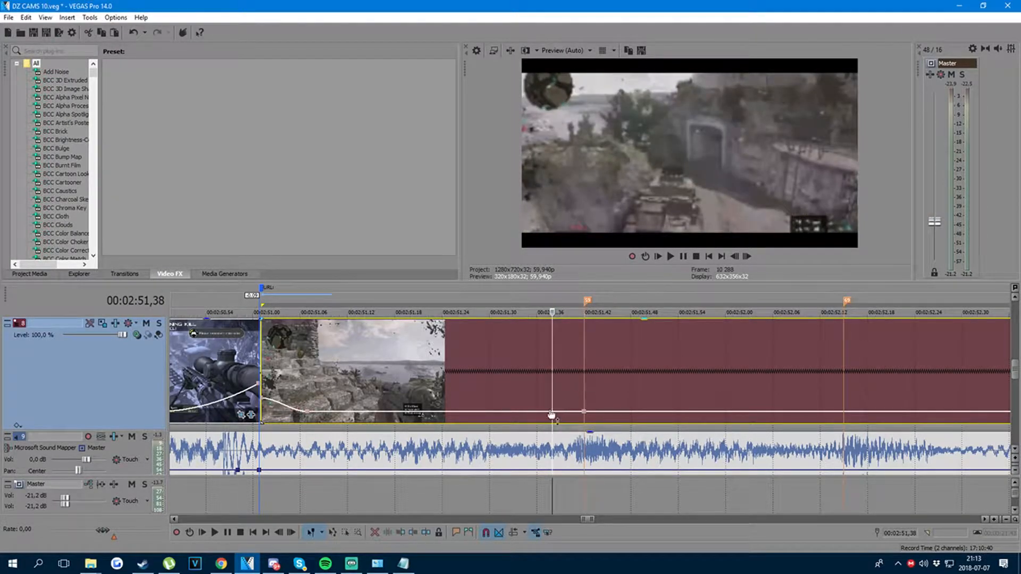
left_click_drag(553, 415, 617, 415)
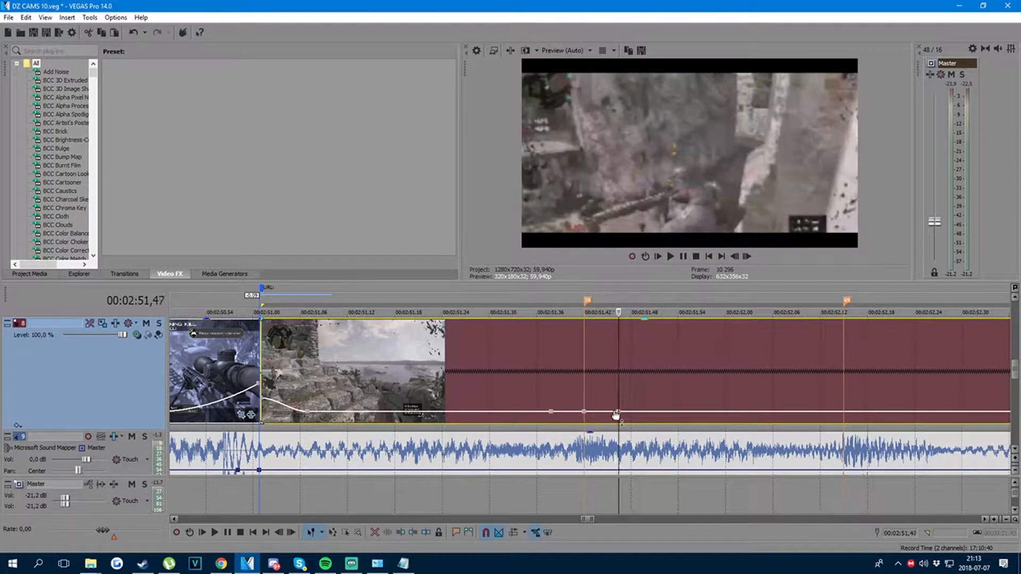
left_click(584, 414)
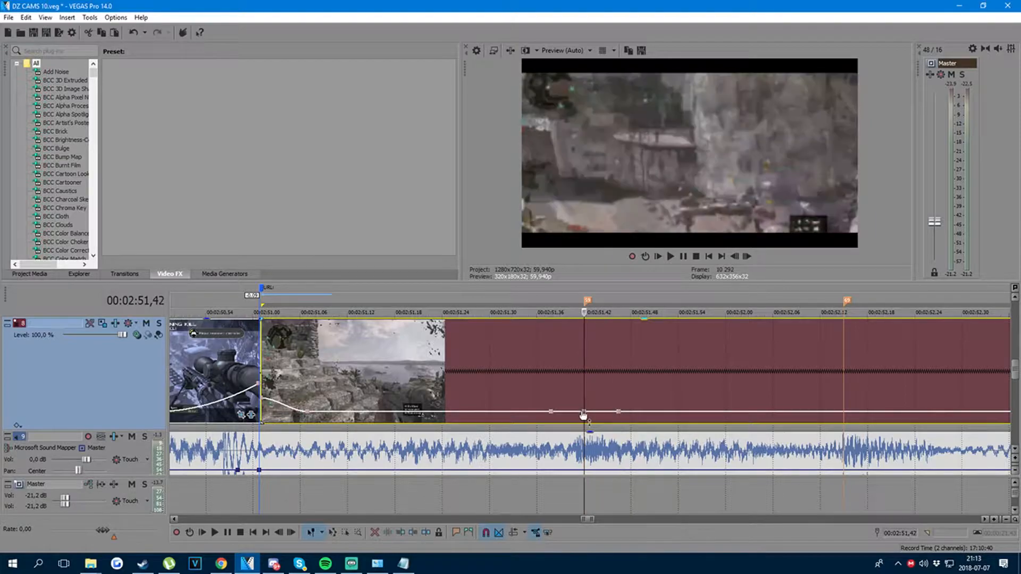
left_click_drag(584, 412, 584, 398)
- Preview the speed peak at 00:02:51,42 and lower its middle velocity point slightly
key("space")
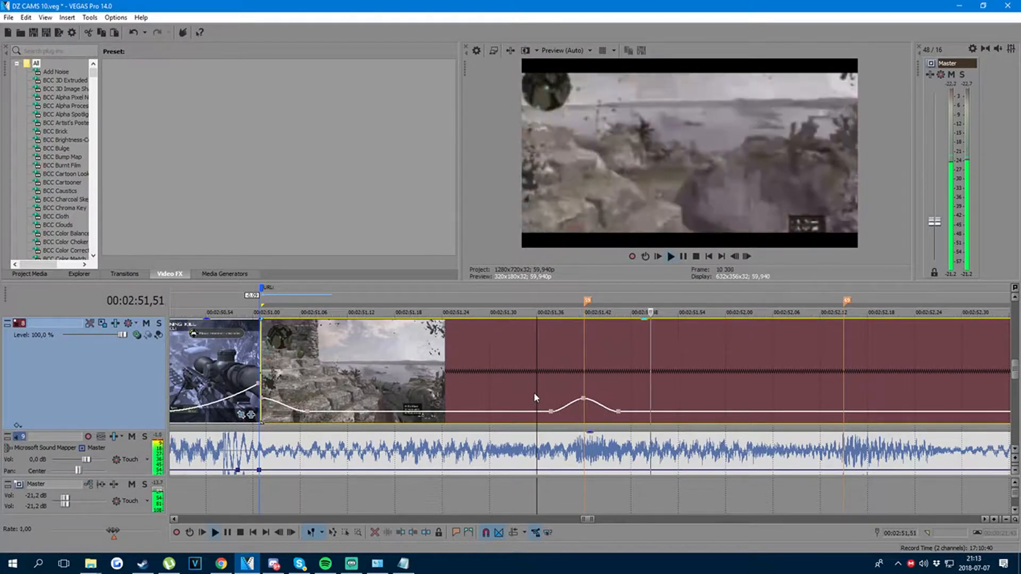
scroll(577, 411, "down", 5)
scroll(579, 412, "up", 3)
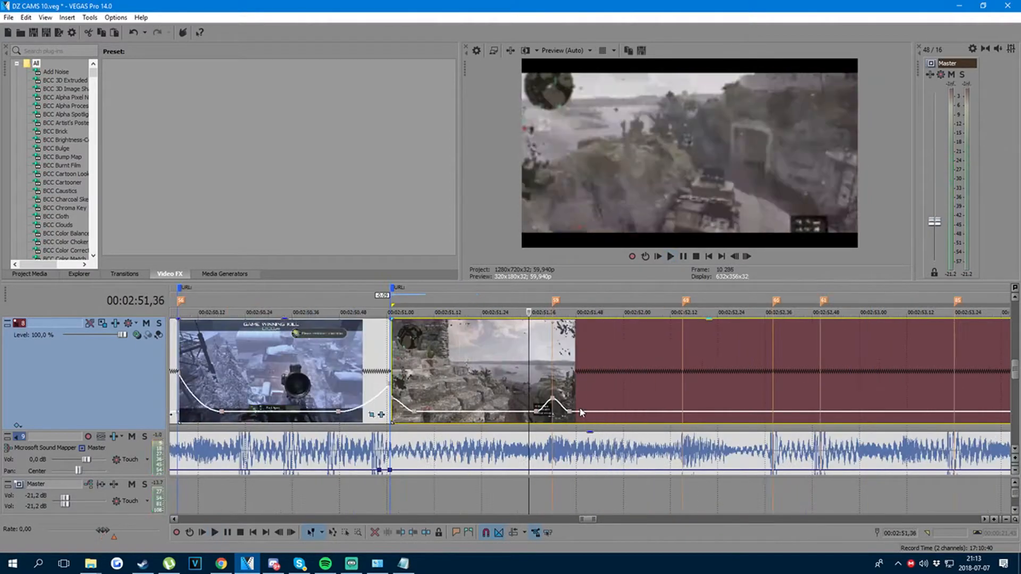
key("space")
left_click_drag(554, 401, 553, 404)
left_click(553, 395)
scroll(560, 402, "up", 3)
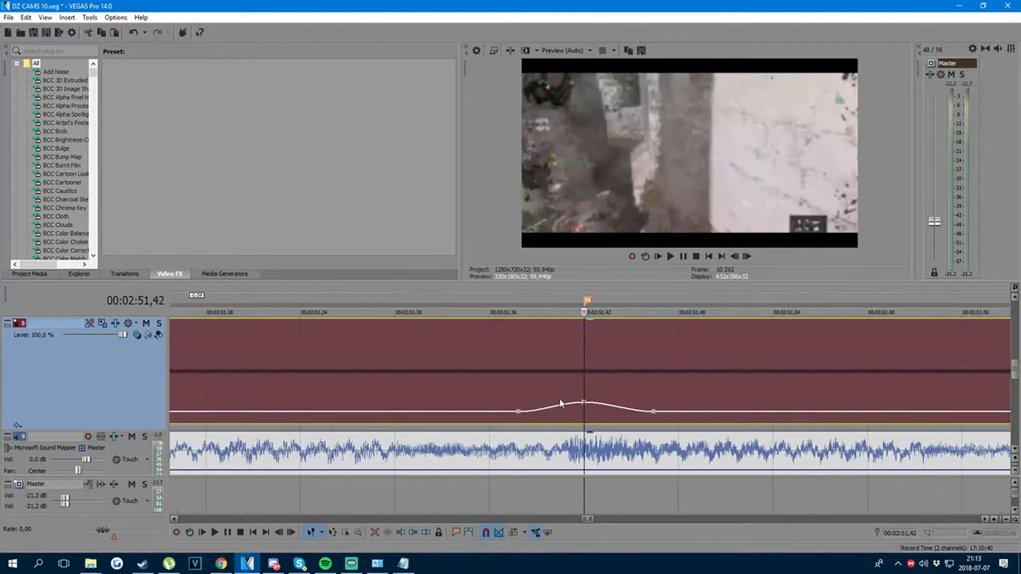
- Try a higher speed peak at 00:02:51,42 by raising its middle velocity point, and play across it twice
scroll(580, 407, "down", 1)
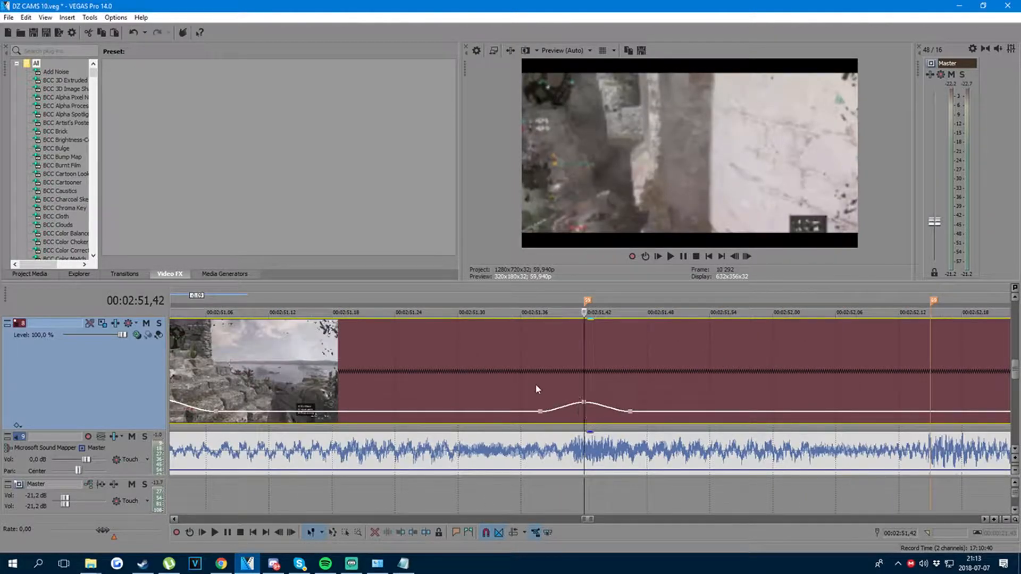
left_click(534, 384)
left_click(584, 384)
left_click_drag(584, 403, 584, 396)
left_click(524, 396)
mouse_move(585, 398)
left_click(670, 256)
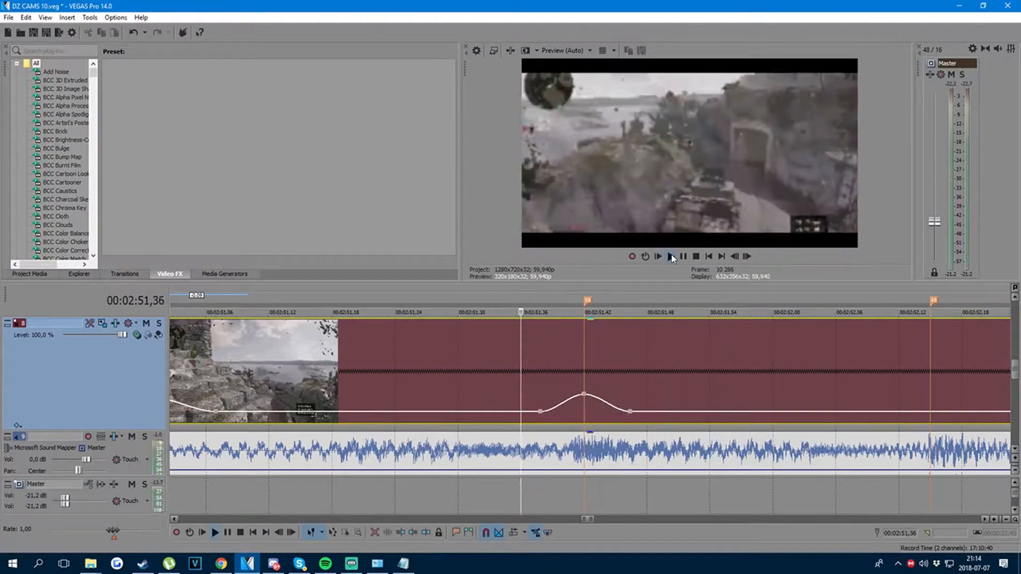
left_click(683, 256)
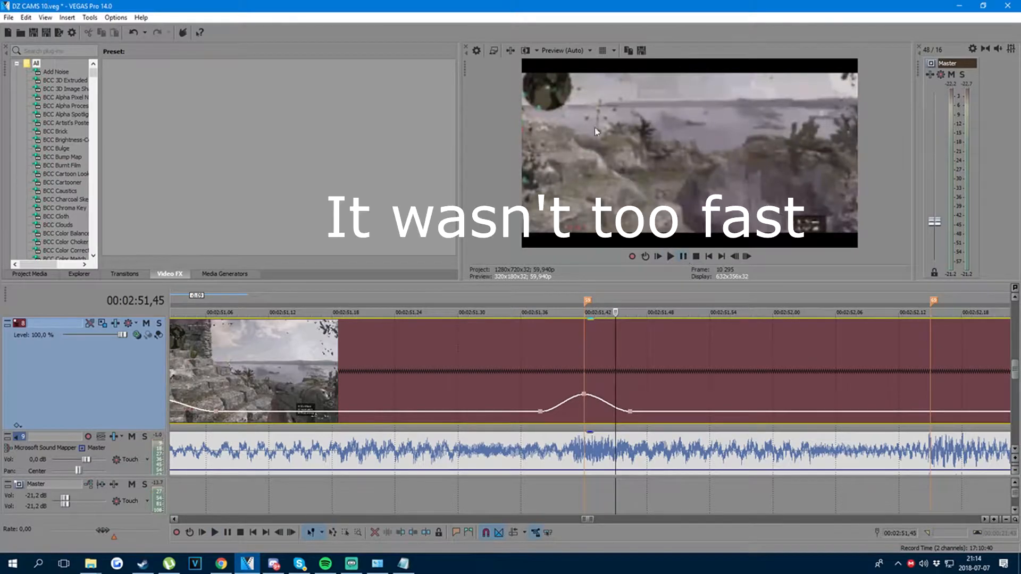
left_click(531, 379)
scroll(532, 378, "up", 2)
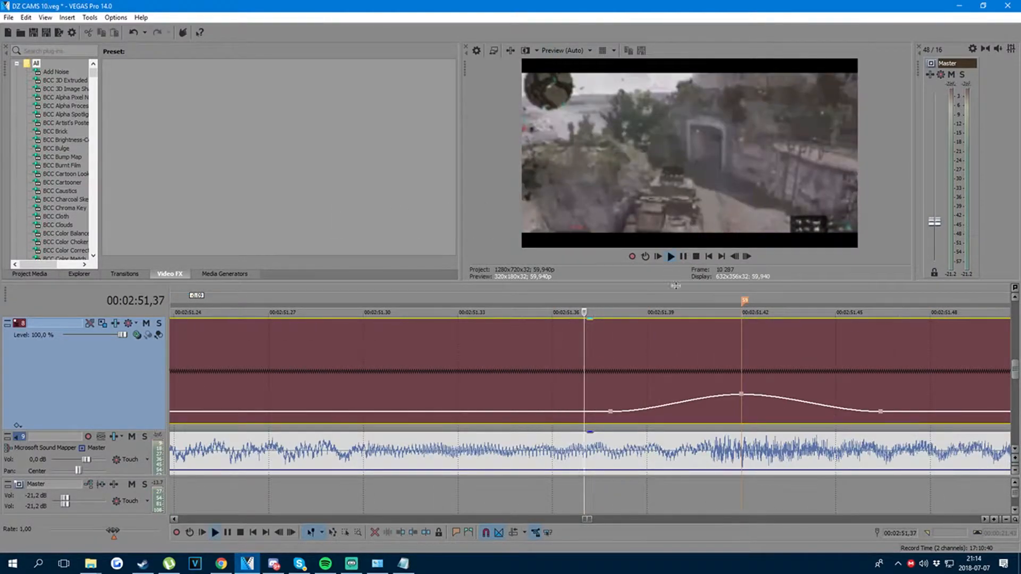
scroll(675, 285, "down", 3)
left_click(683, 256)
- Lower the middle velocity point at 00:02:51,42 to 128% and play across the beat to check it
left_click_drag(594, 395, 594, 403)
left_click(558, 380)
scroll(559, 381, "up", 2)
left_click(671, 256)
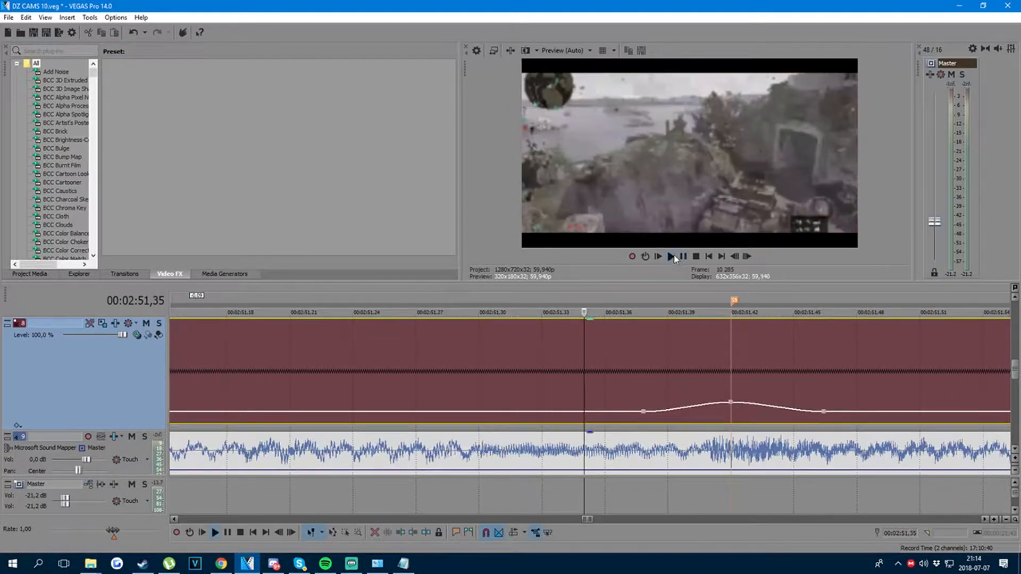
left_click(683, 257)
scroll(632, 299, "down", 1)
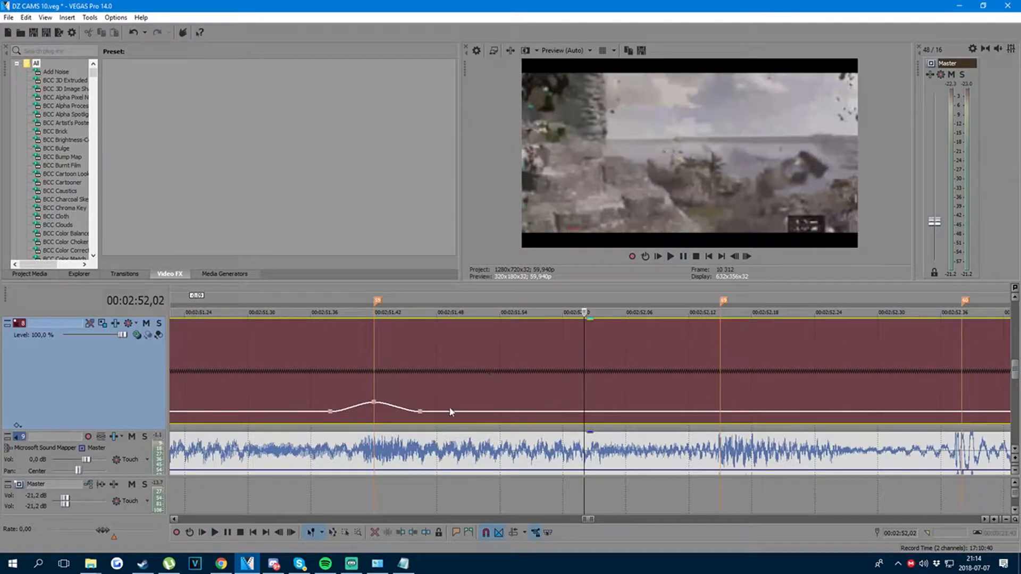
- Examine the three velocity points around the beat at 00:02:51,42 and play from just before the peak
left_click(333, 392)
scroll(666, 356, "down", 1)
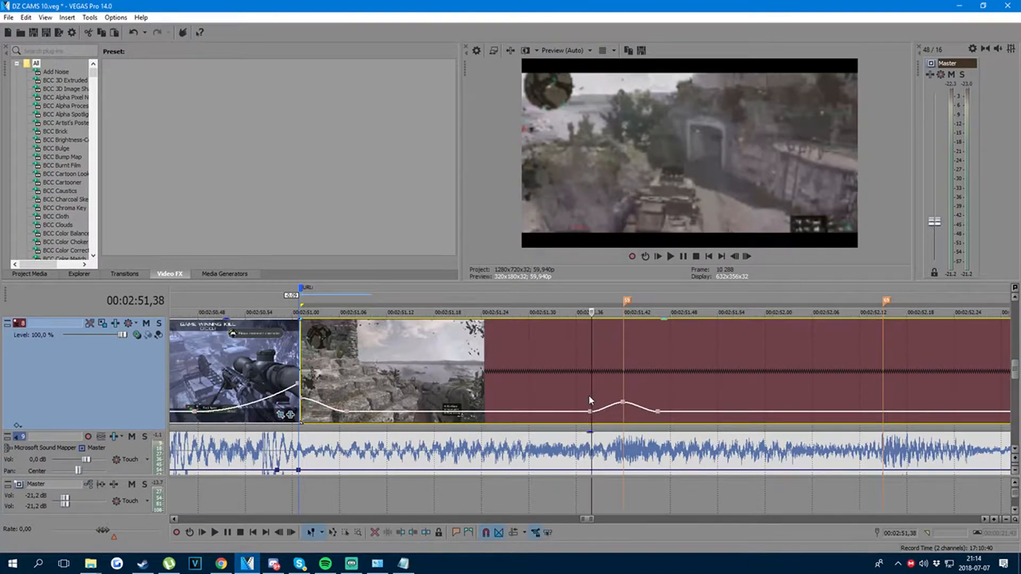
scroll(589, 399, "up", 2)
mouse_move(581, 391)
left_mouse_down()
mouse_move(751, 400)
mouse_move(558, 395)
mouse_move(760, 387)
mouse_move(555, 393)
mouse_move(768, 392)
mouse_move(591, 399)
mouse_move(635, 404)
left_mouse_up()
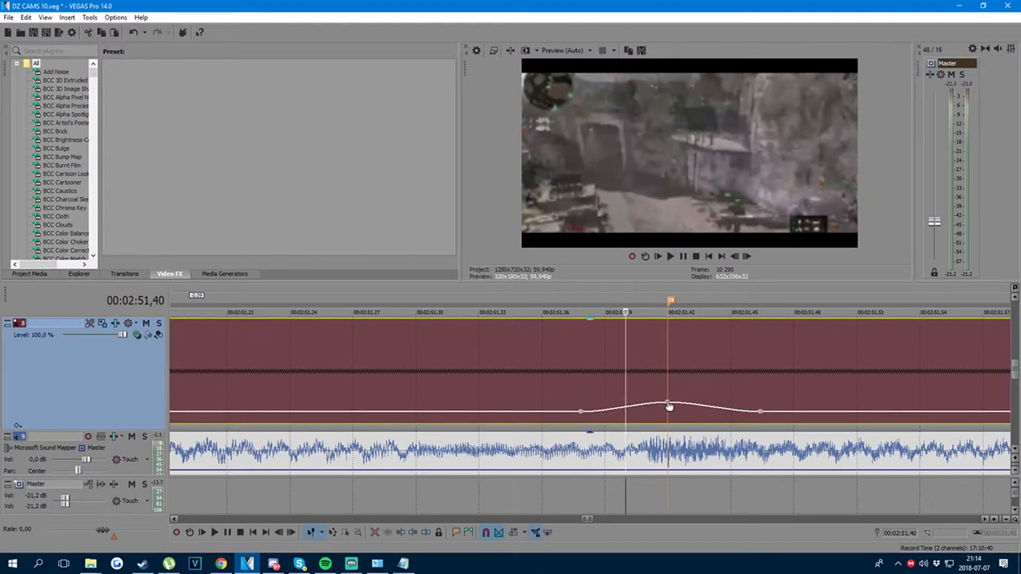
left_click(666, 365)
mouse_move(667, 371)
left_mouse_down()
mouse_move(588, 378)
mouse_move(779, 383)
mouse_move(549, 377)
mouse_move(660, 376)
left_mouse_up()
scroll(660, 376, "down", 1)
left_click(605, 379)
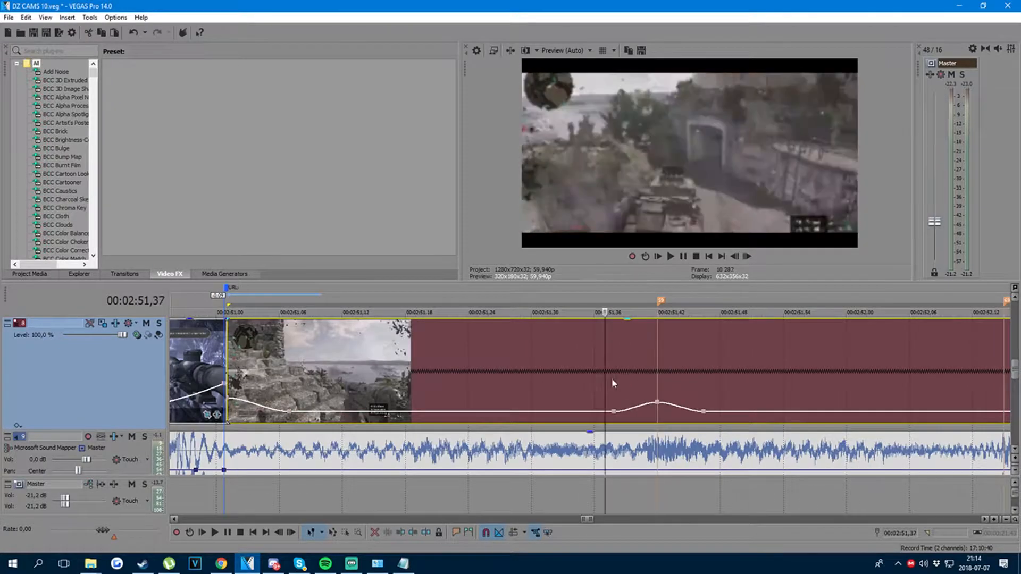
scroll(625, 391, "up", 2)
mouse_move(689, 405)
scroll(689, 405, "down", 1)
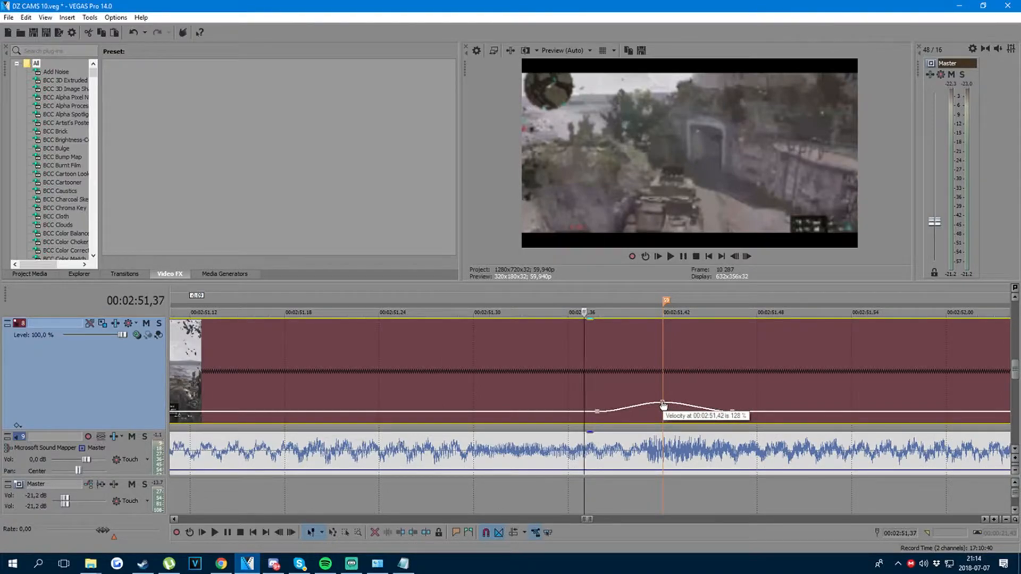
left_click(670, 256)
scroll(593, 408, "down", 3)
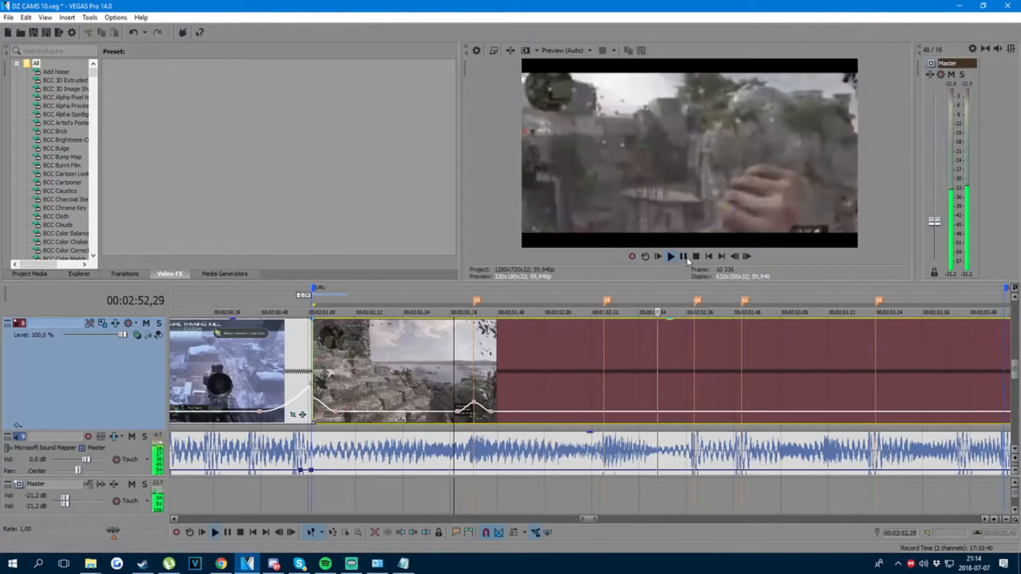
- Add velocity points at 00:02:52,15 and four frames before and after it, and raise the middle one into a speed peak
left_click(603, 397)
scroll(605, 409, "up", 2)
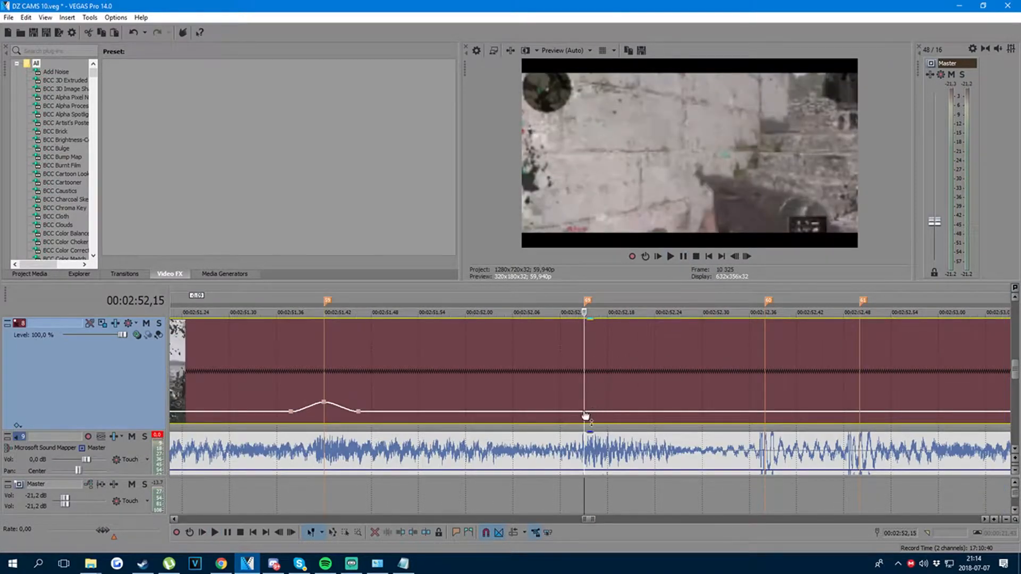
key("Left")
key("Left")
key("Left")
key("Left")
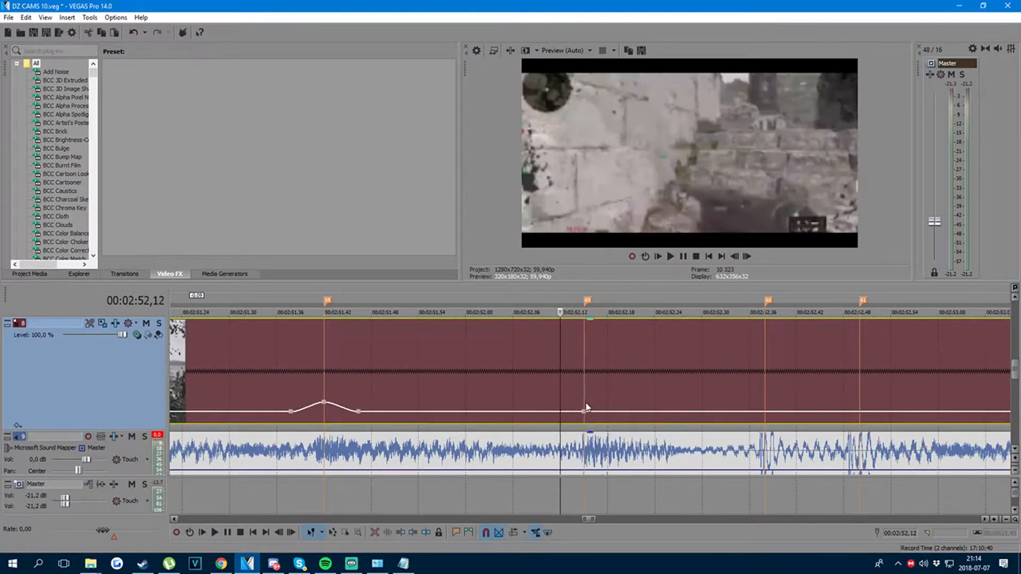
left_click(589, 397)
key("Right")
key("Right")
key("Right")
key("Right")
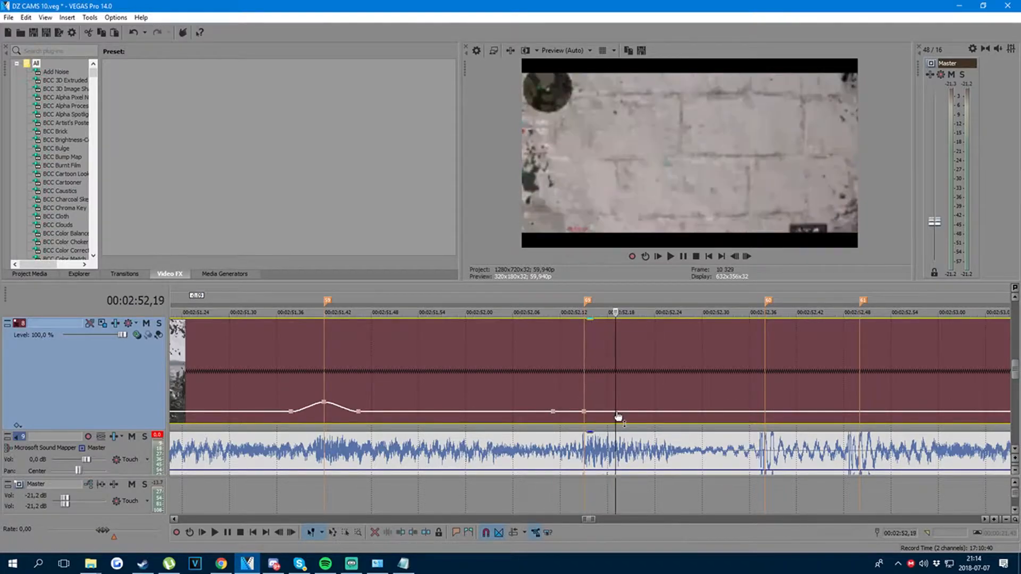
left_click_drag(584, 411, 584, 402)
- Play the stretch around the speed peak at 00:02:52,15 to check its timing against the music
key("space")
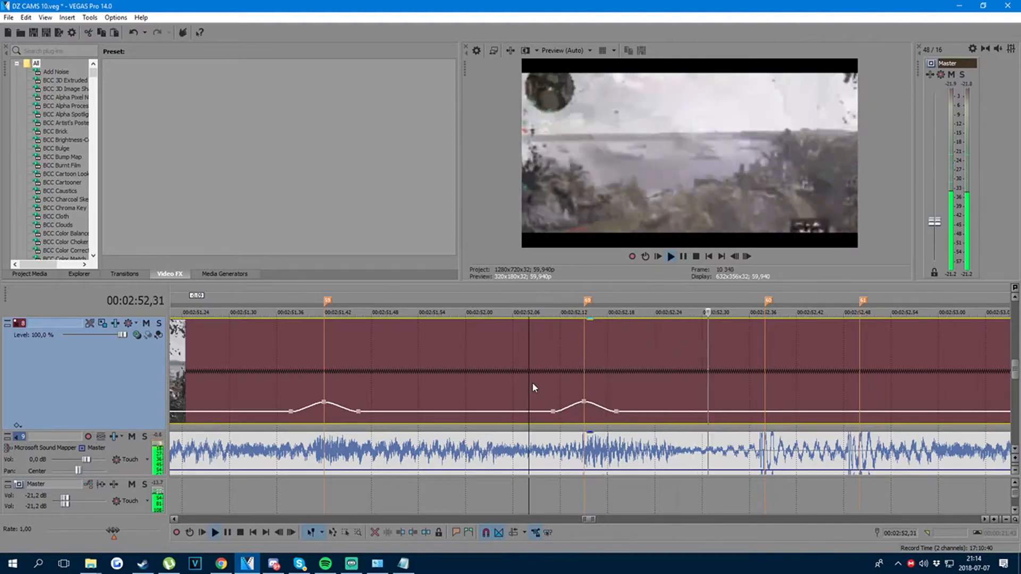
scroll(533, 387, "down", 3)
key("space")
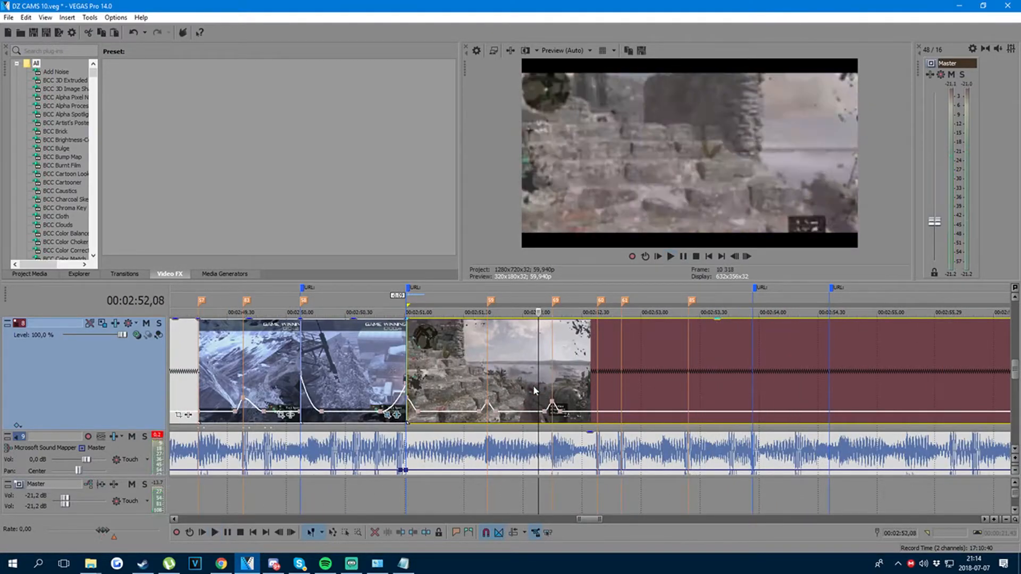
scroll(624, 417, "up", 1)
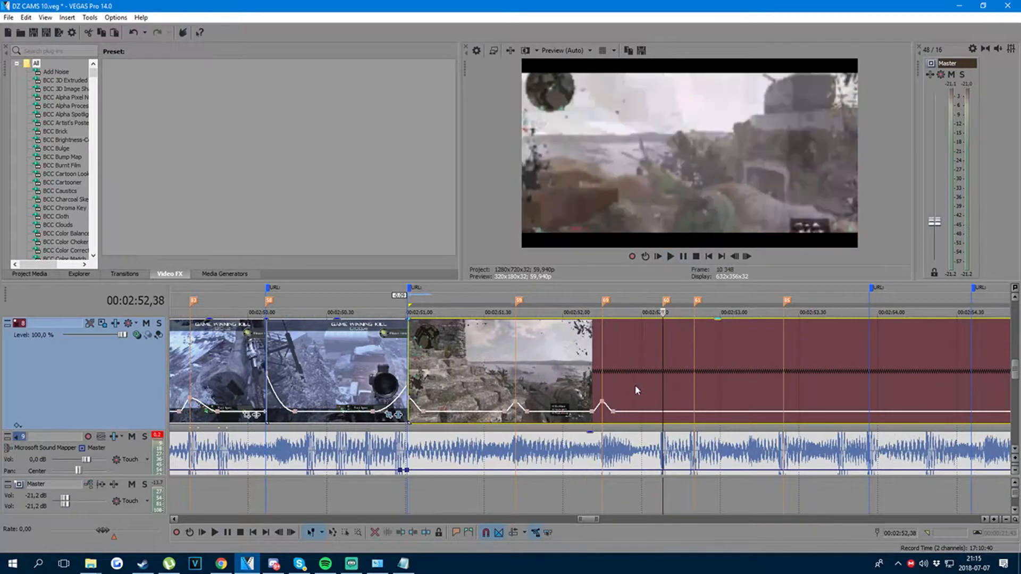
scroll(673, 386, "up", 2)
key("space")
scroll(685, 396, "down", 2)
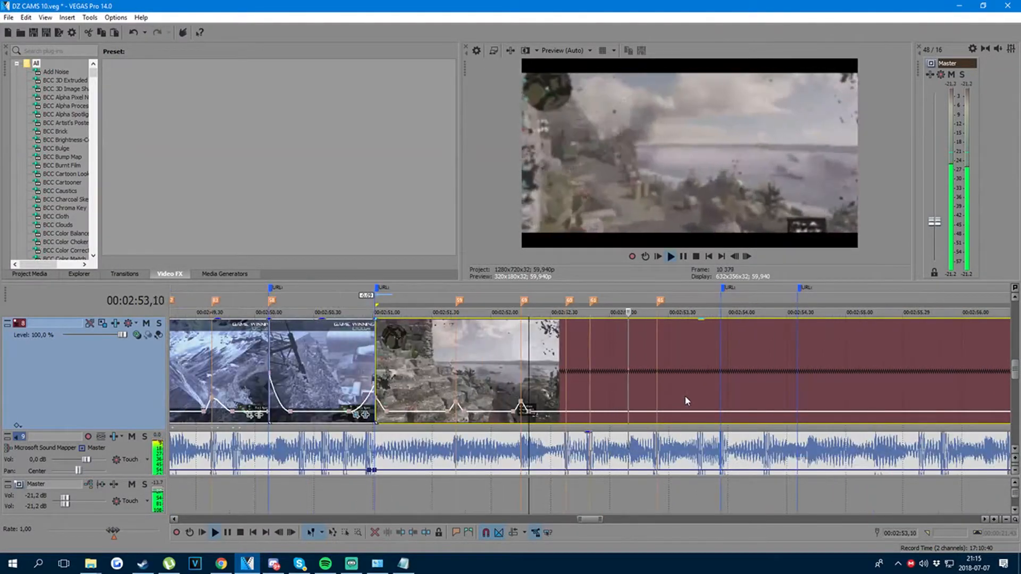
key("space")
scroll(649, 395, "up", 2)
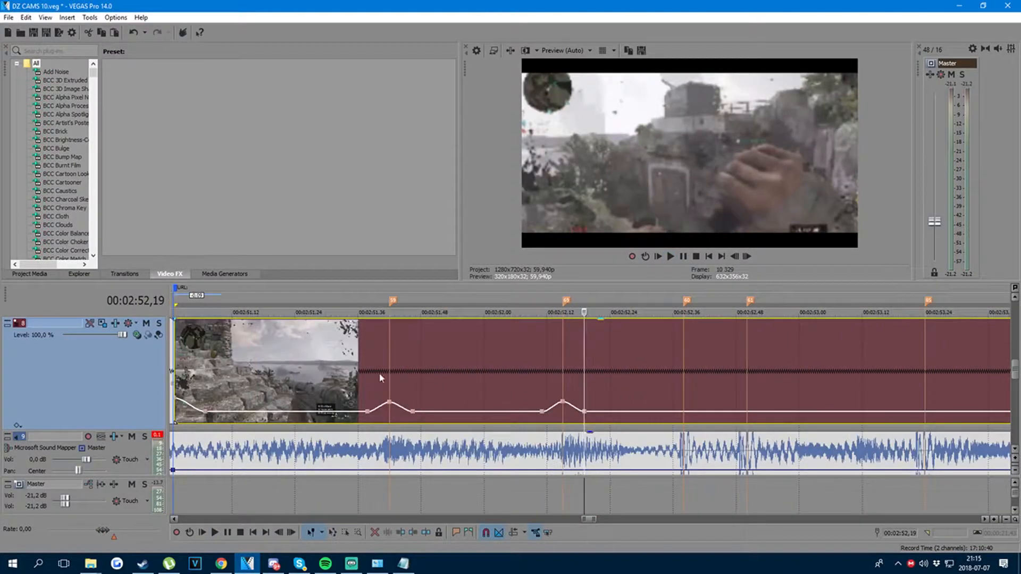
- Play the clip onward past the remaining beat markers to about 00:02:54,19 to find the next moment to accent
left_click(322, 362)
scroll(374, 340, "down", 2)
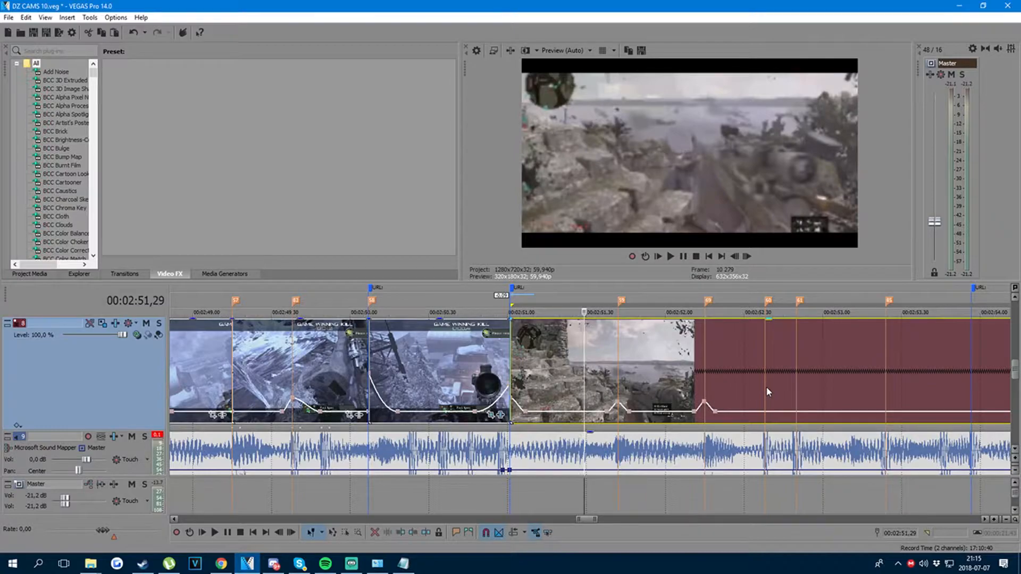
key("space")
scroll(766, 387, "down", 2)
scroll(756, 386, "up", 1)
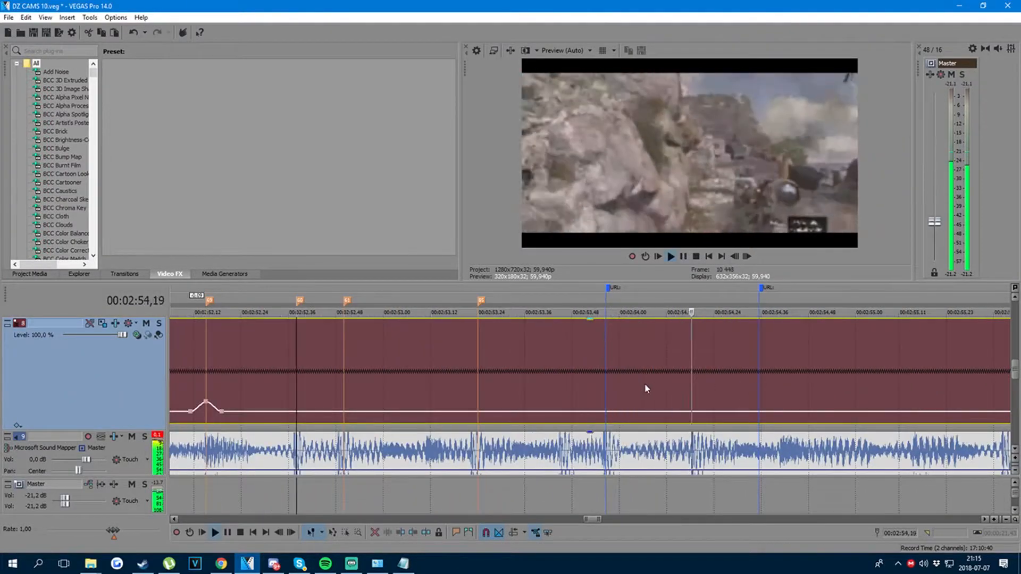
key("space")
- Add a velocity point to the clip on the marker at 00:02:53,57
left_click(604, 417)
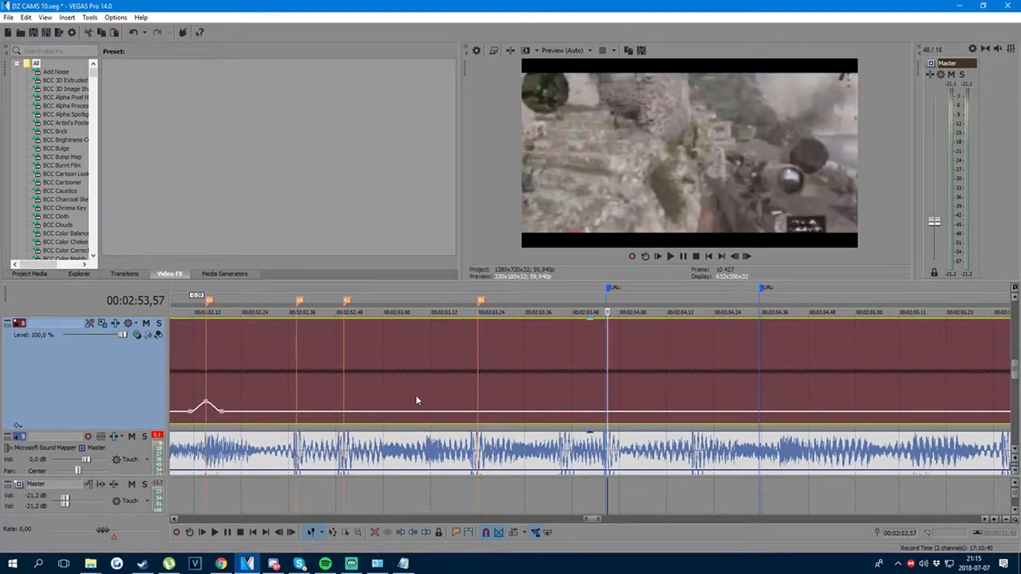
scroll(416, 399, "down", 1)
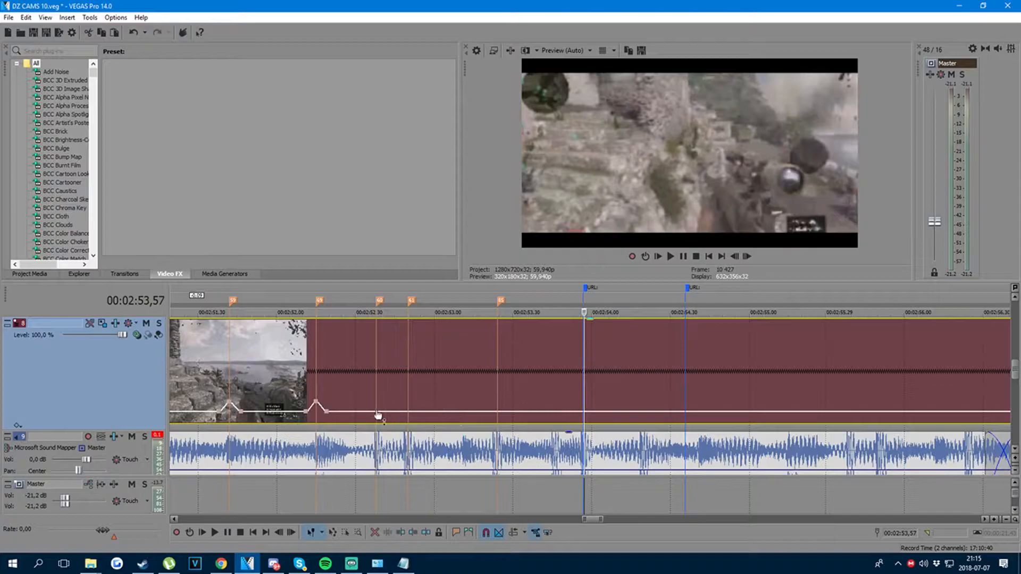
left_click(316, 405)
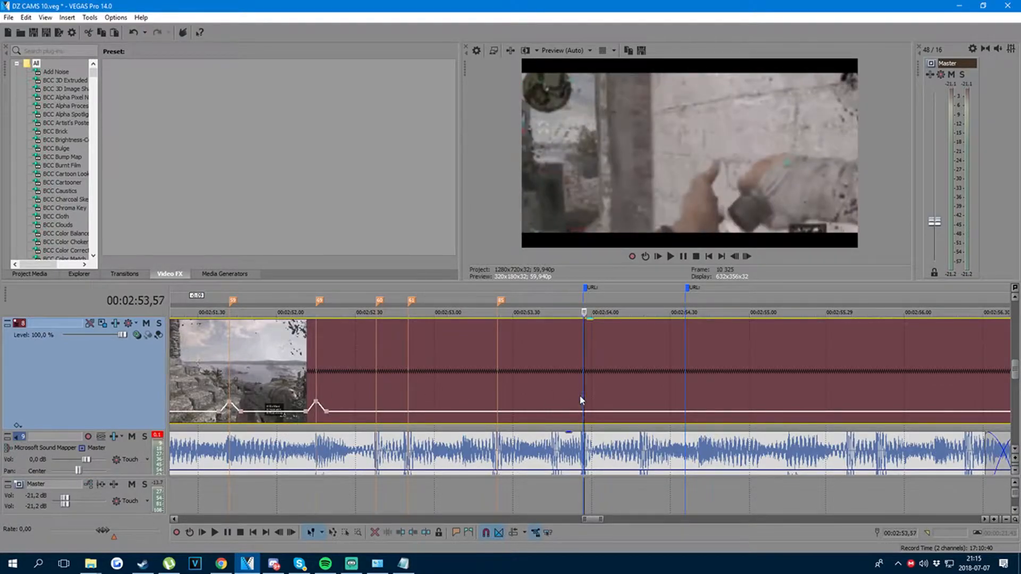
left_click(583, 410)
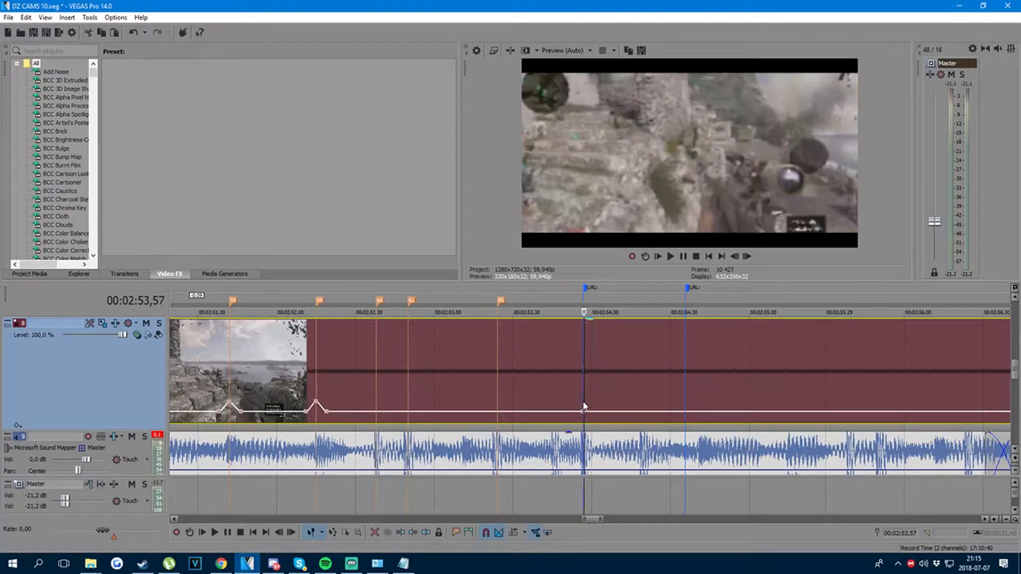
scroll(583, 407, "up", 4)
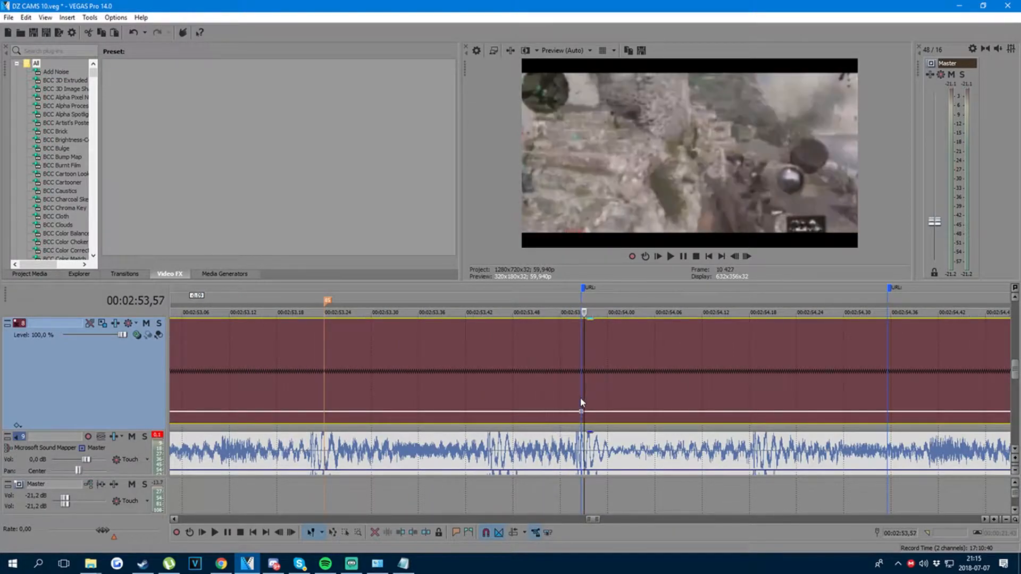
- Add velocity points four frames before and after the one at 00:02:53,57, and raise the middle one into a speed peak
key("Left")
key("Left")
key("Left")
double_click(549, 412)
left_click(580, 400)
key("Right")
key("Right")
key("Right")
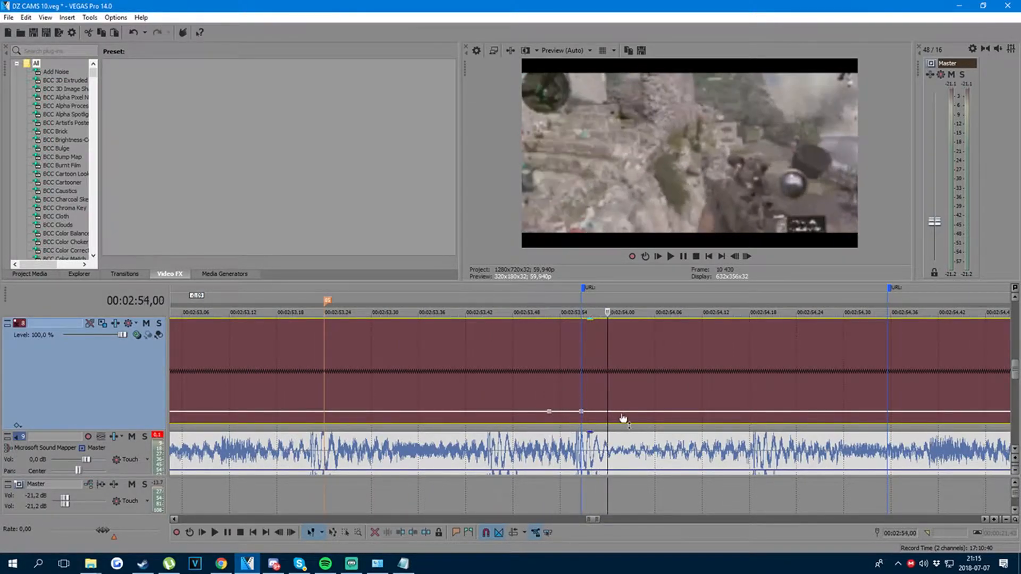
key("Right")
left_click(583, 411)
left_click_drag(582, 415, 584, 408)
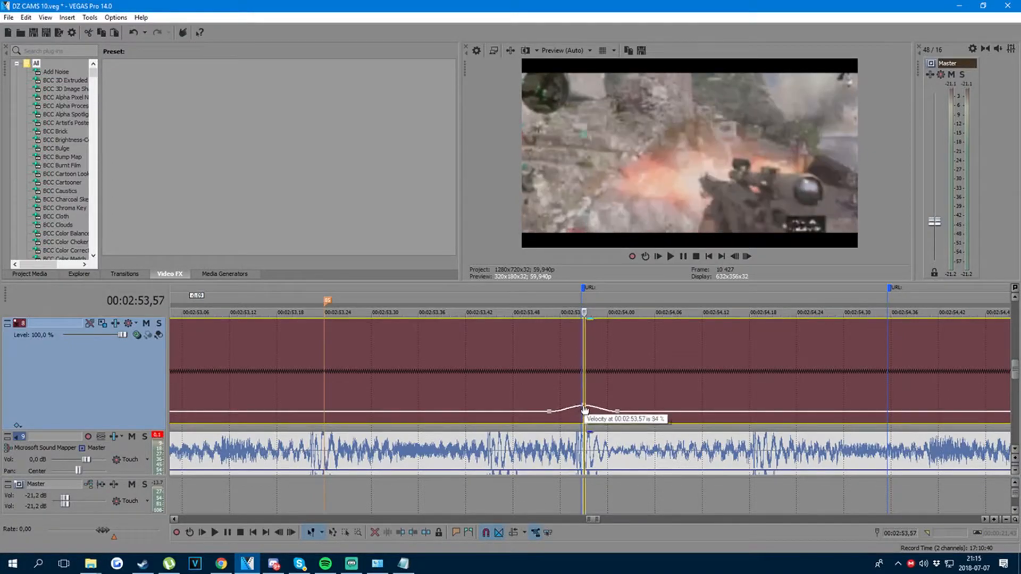
- Play the synced clip from the cut at 00:02:51,01 to review all its speed changes
scroll(522, 383, "down", 5)
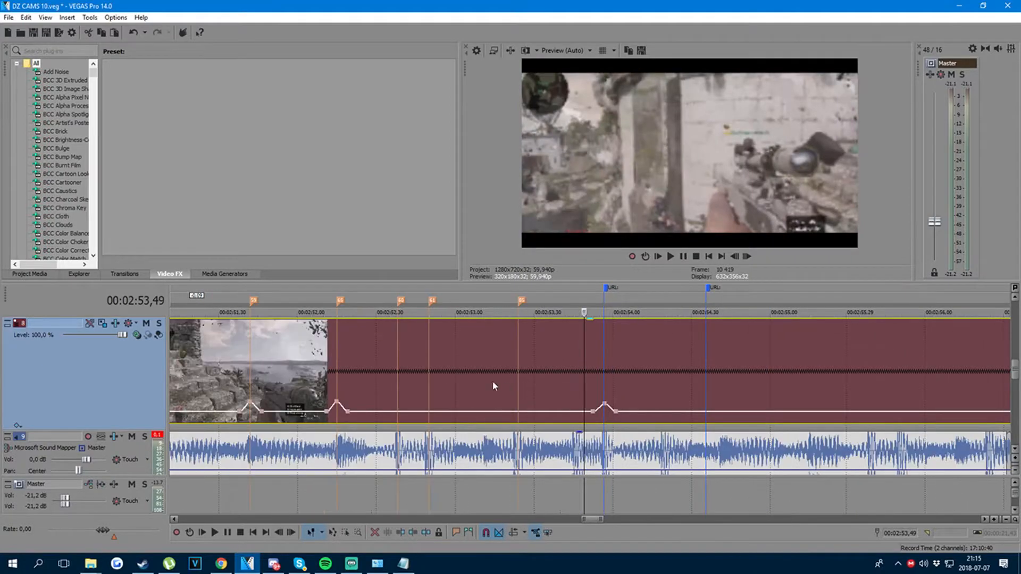
left_click(364, 374)
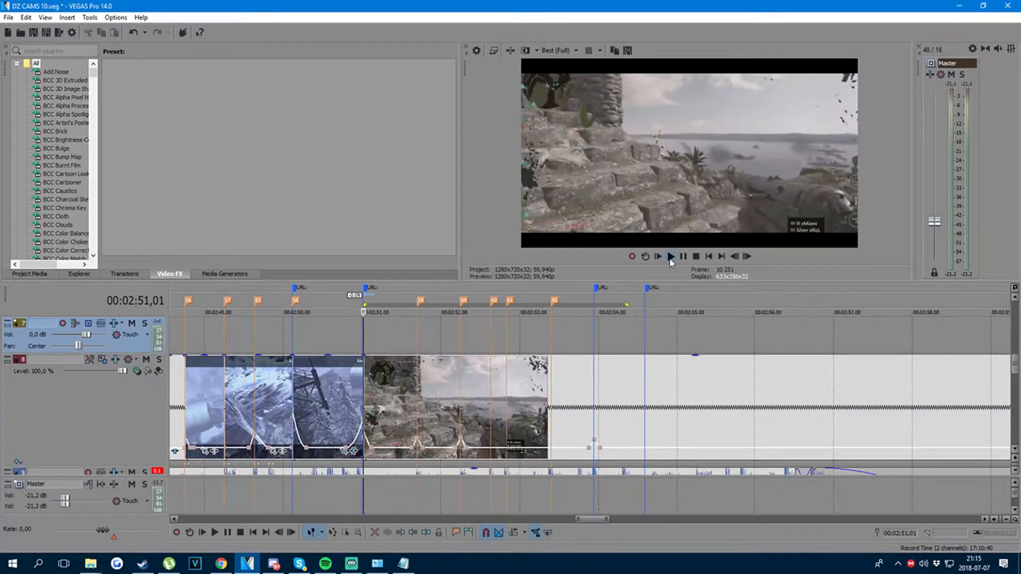
left_click(670, 259)
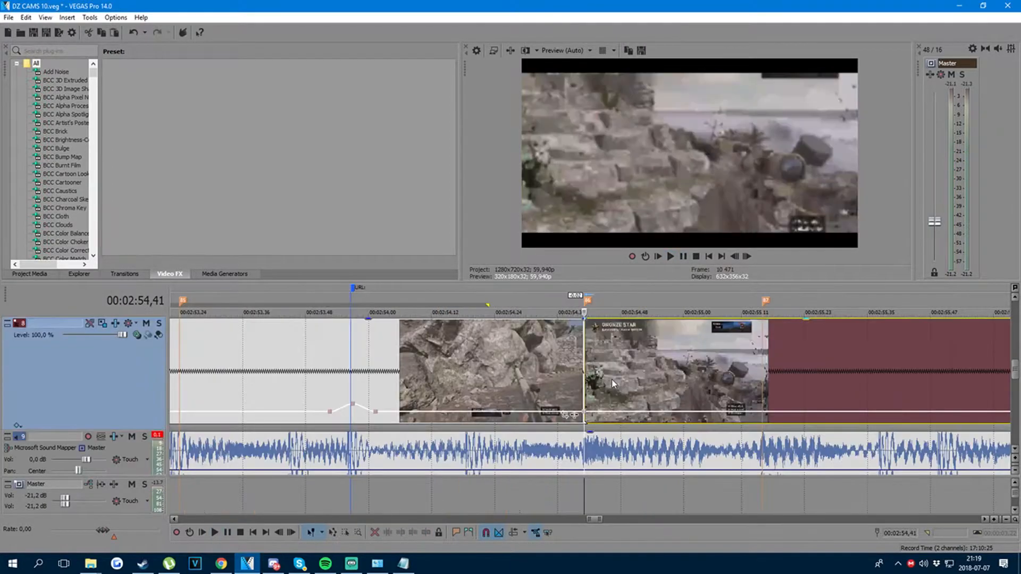
- Examine the following clip from its start at 00:02:54,41 against the beat marker at 00:02:55,15 and the preceding clips
scroll(612, 384, "down", 3)
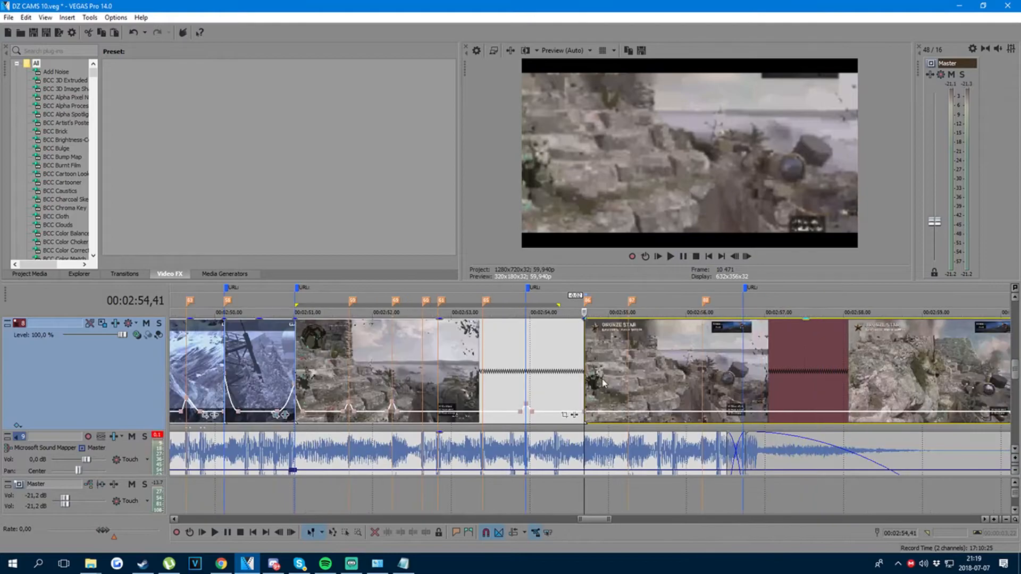
left_click(627, 385)
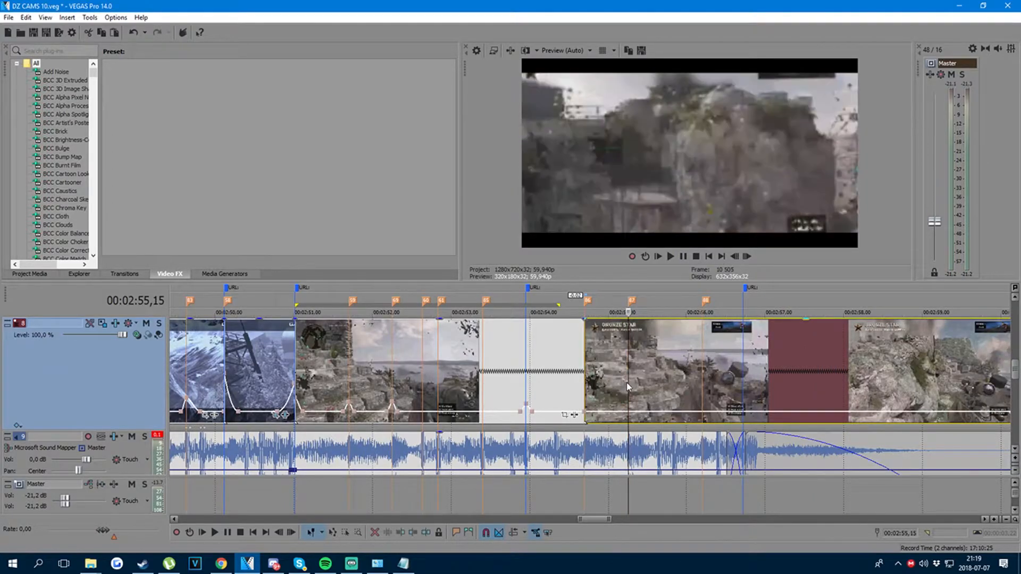
left_click(586, 399)
scroll(621, 407, "up", 4)
scroll(621, 415, "down", 5)
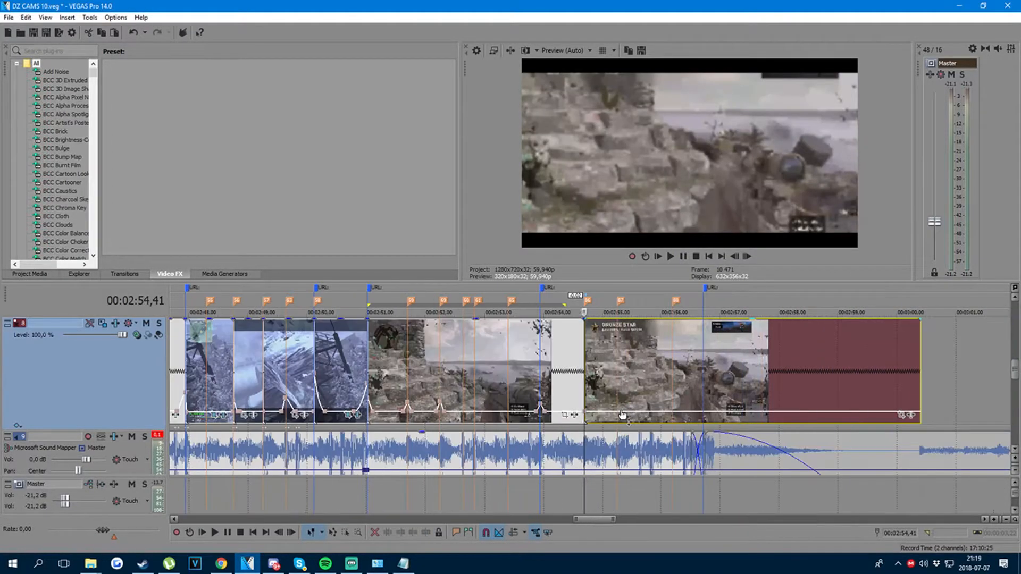
scroll(602, 418, "up", 6)
scroll(381, 396, "down", 6)
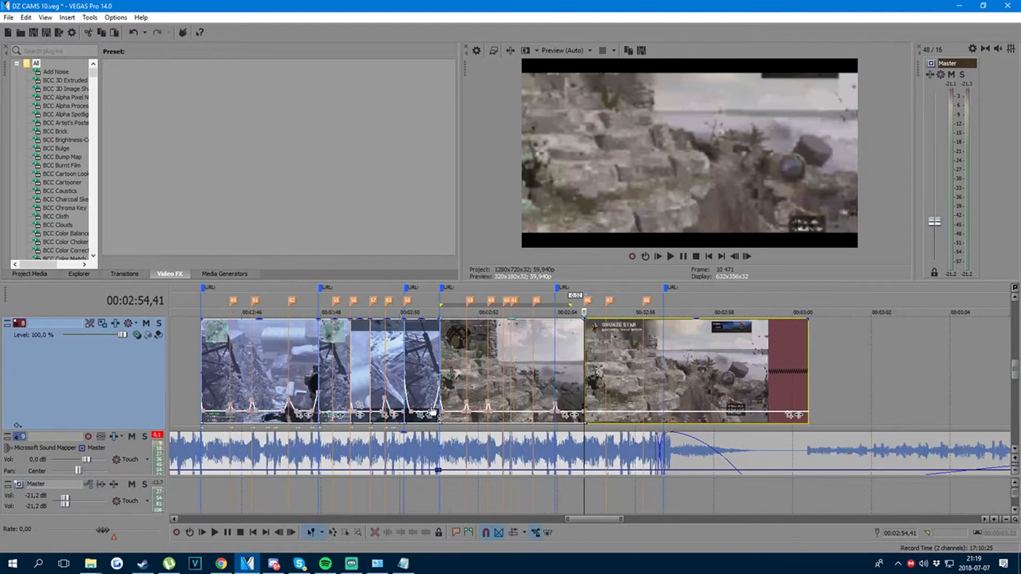
- Raise the clip's velocity at its start, 00:02:54,41, to about 154 % and curve its fall to a point four frames later
scroll(629, 406, "up", 8)
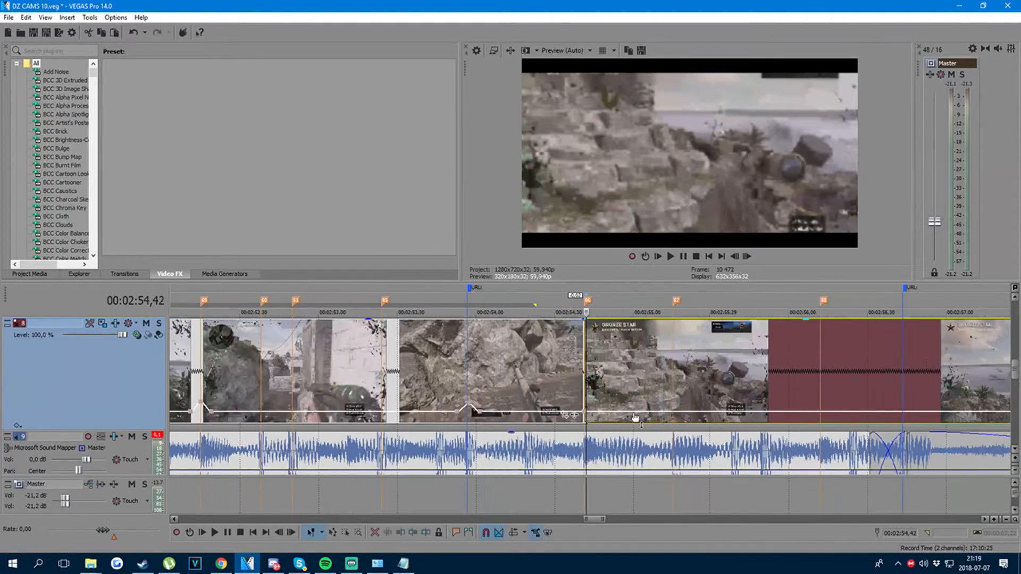
left_click(630, 418)
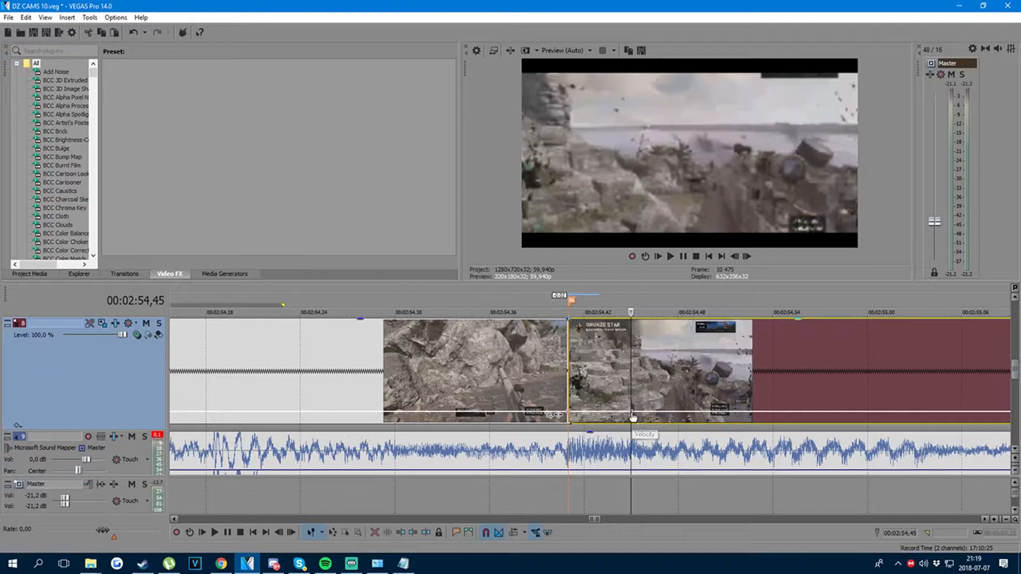
left_click_drag(572, 415, 572, 398)
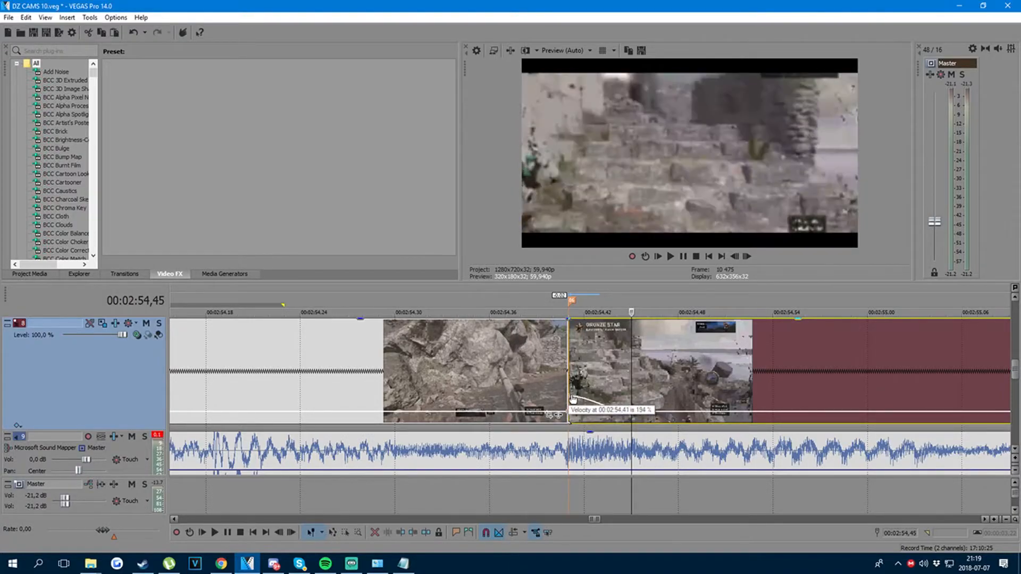
right_click(581, 402)
left_click(583, 411)
right_click(576, 400)
left_click(591, 434)
- Add velocity points on the beat marker at 00:02:55,15 and four frames before and after it
scroll(691, 414, "down", 3)
left_click(761, 415)
scroll(691, 415, "down", 1)
scroll(620, 415, "up", 2)
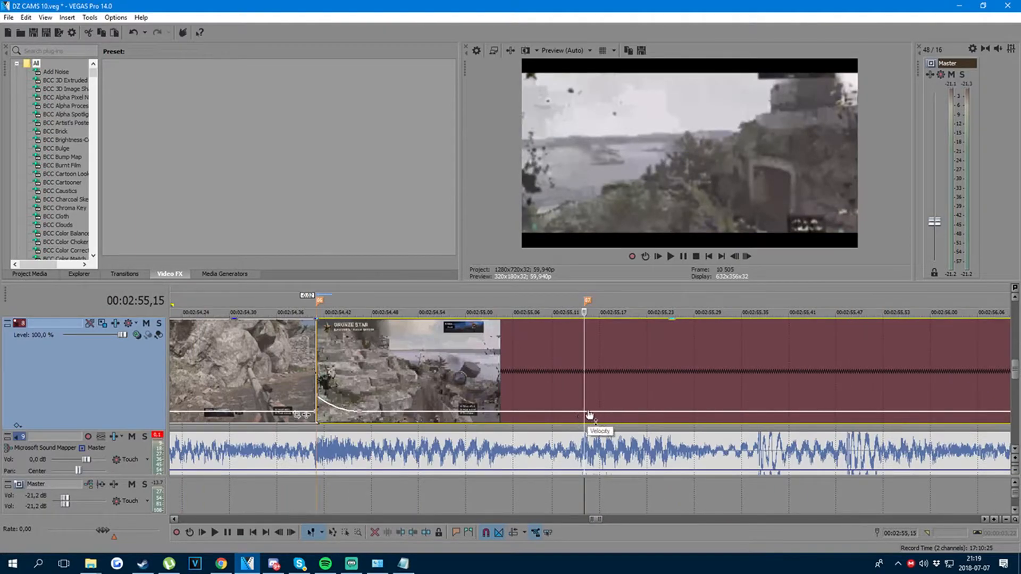
left_click(554, 416)
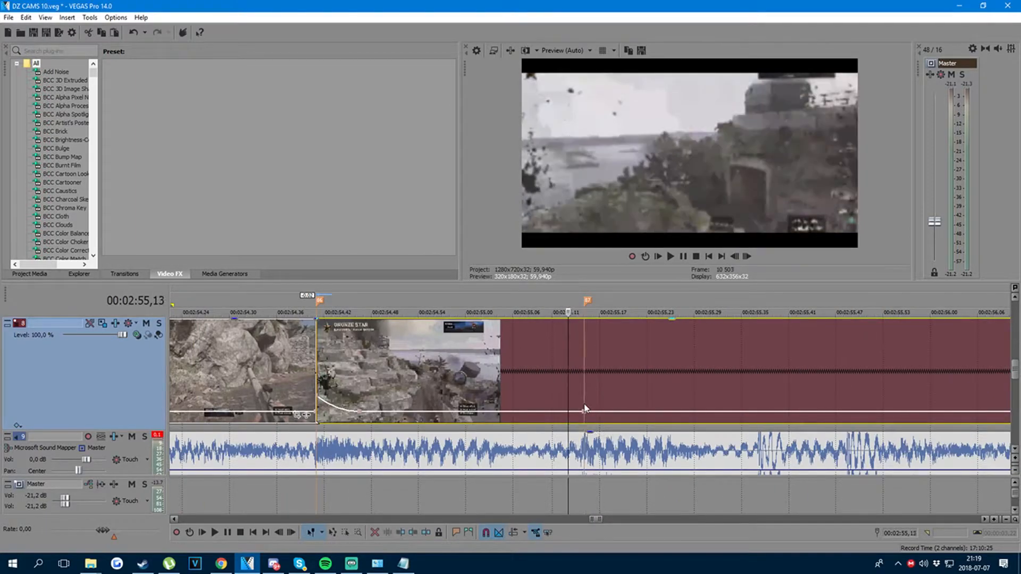
key("Right")
key("Right")
key("Right")
key("Right")
key("Right")
key("Right")
key("Right")
key("Right")
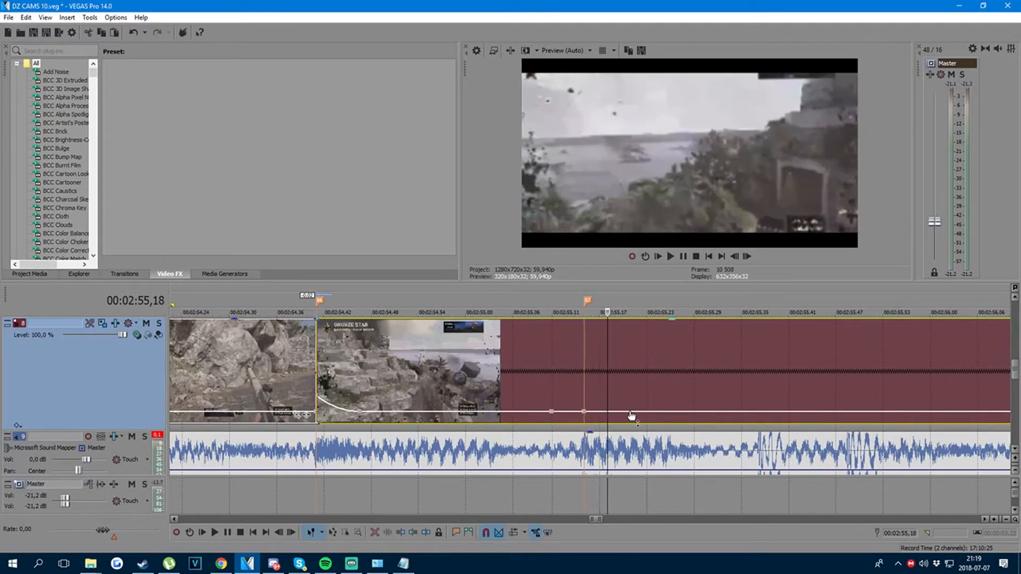
- Raise the velocity point at 00:02:55,15 into a speed peak of about 211 %
left_click(587, 412)
left_click_drag(586, 412, 589, 398)
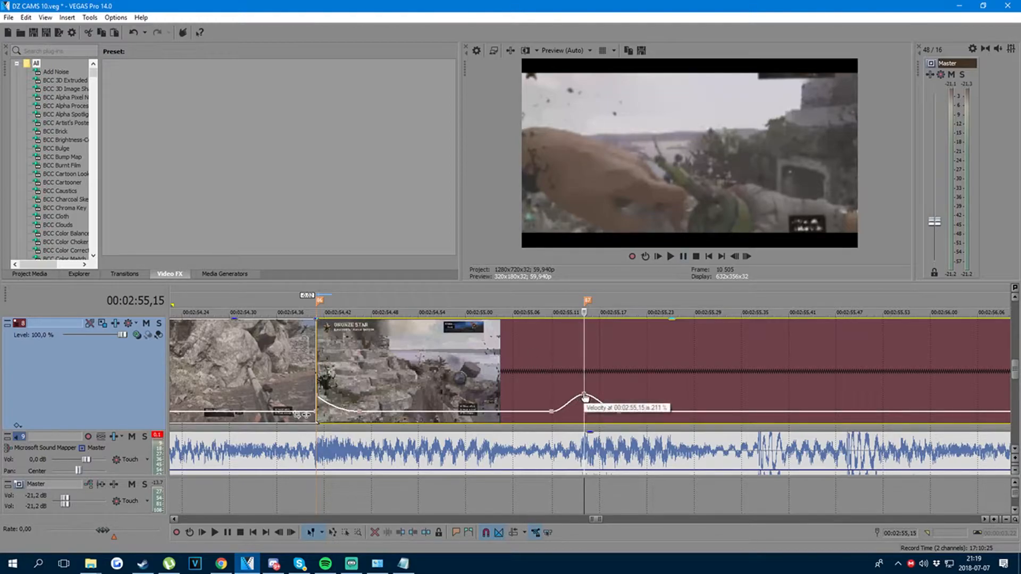
left_click_drag(584, 398, 585, 397)
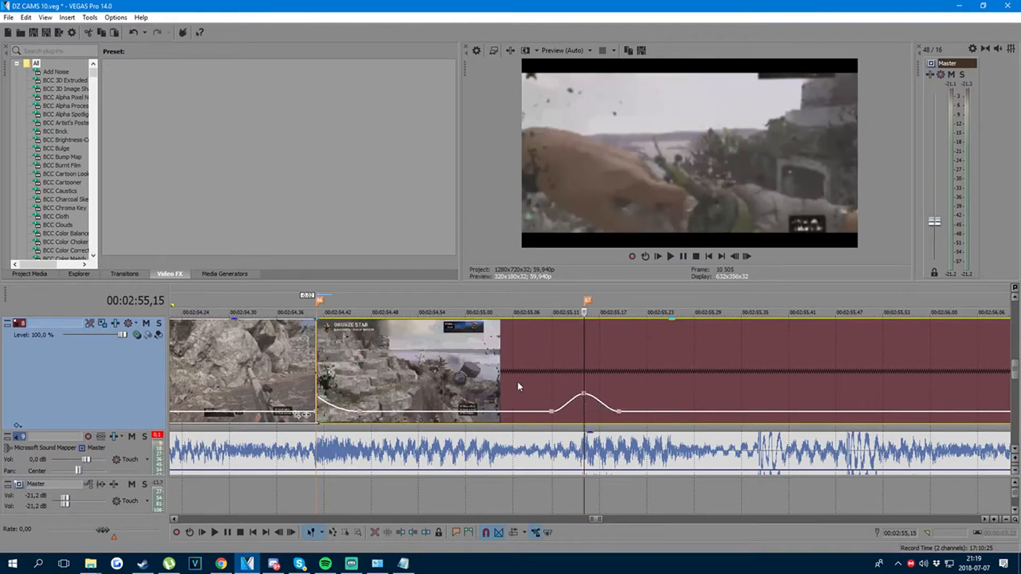
- Play across the marker at 00:02:55,15 to check the new speed peak against the music
key("space")
scroll(520, 386, "down", 2)
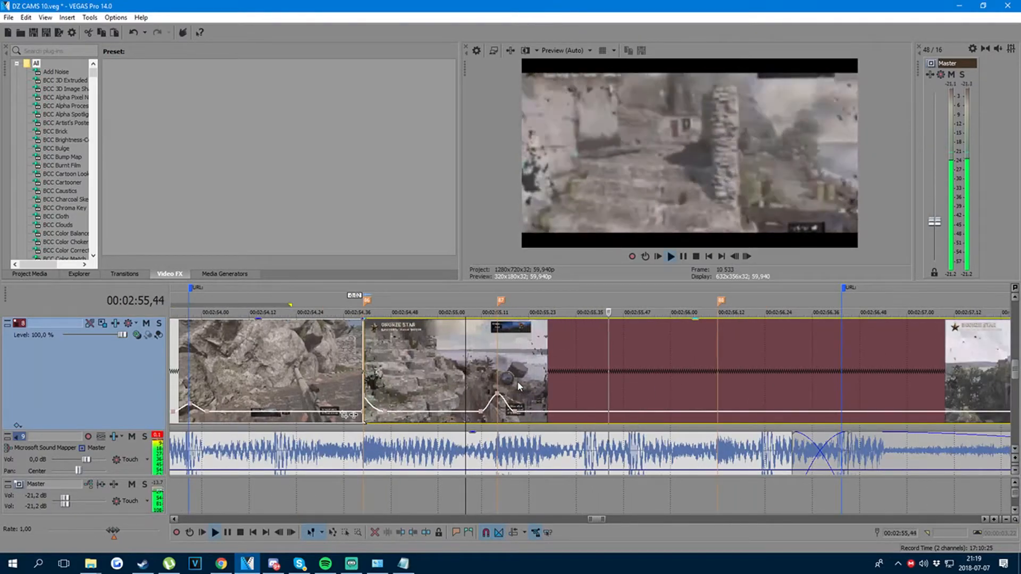
key("space")
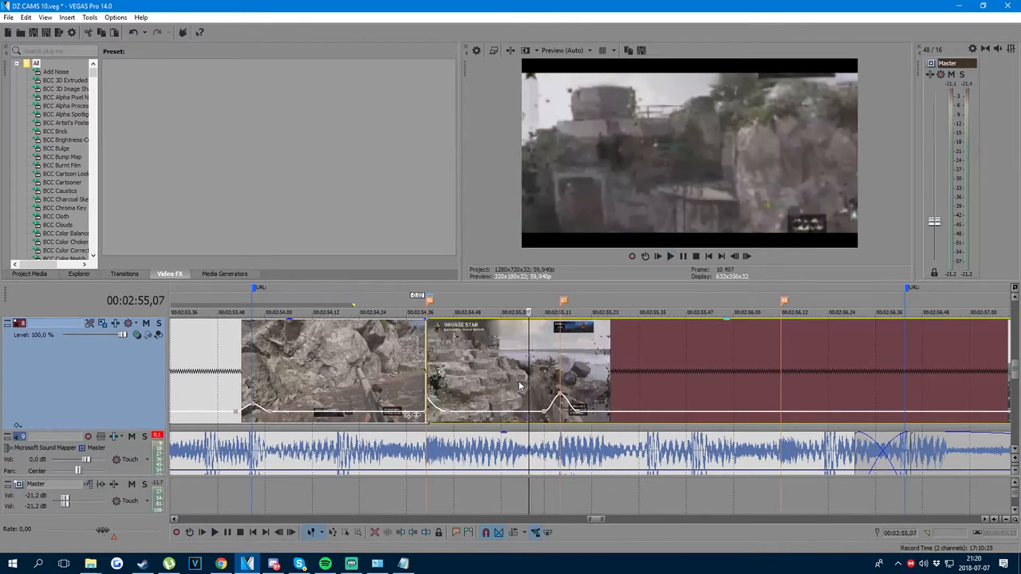
scroll(625, 398, "up", 3)
key("space")
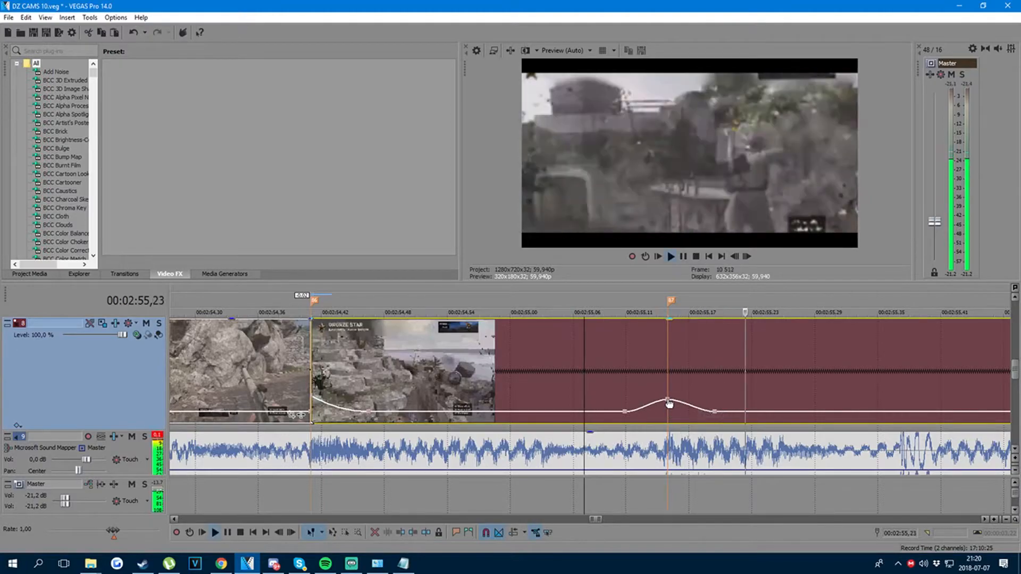
key("space")
- Fine-tune the speed peak at 00:02:55,15 to above 200 % while replaying that section
scroll(670, 404, "down", 3)
scroll(672, 409, "up", 4)
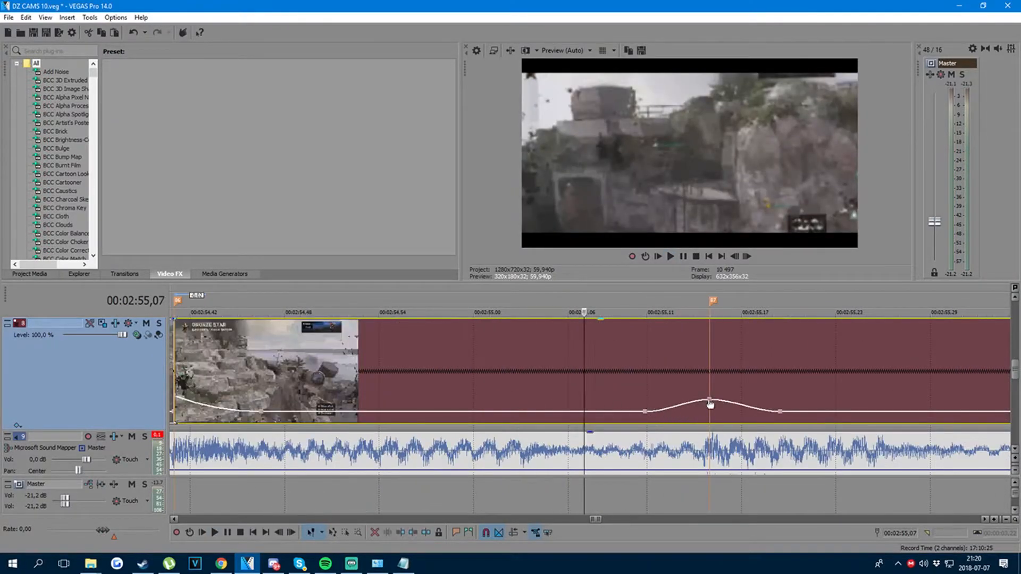
key("space")
scroll(711, 404, "down", 5)
key("space")
left_click_drag(525, 404, 526, 400)
key("space")
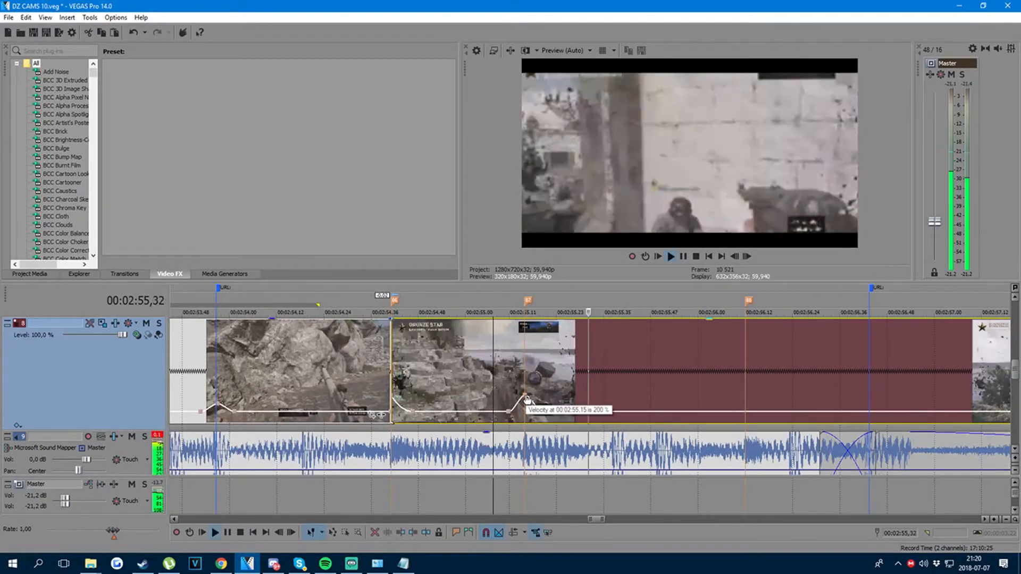
key("space")
scroll(526, 401, "up", 1)
left_click_drag(627, 399, 627, 392)
- Replay the clip past the adjusted peak up to the end of the beat-marked section
key("space")
scroll(627, 388, "down", 2)
scroll(625, 389, "up", 2)
key("space")
key("space")
scroll(626, 372, "down", 3)
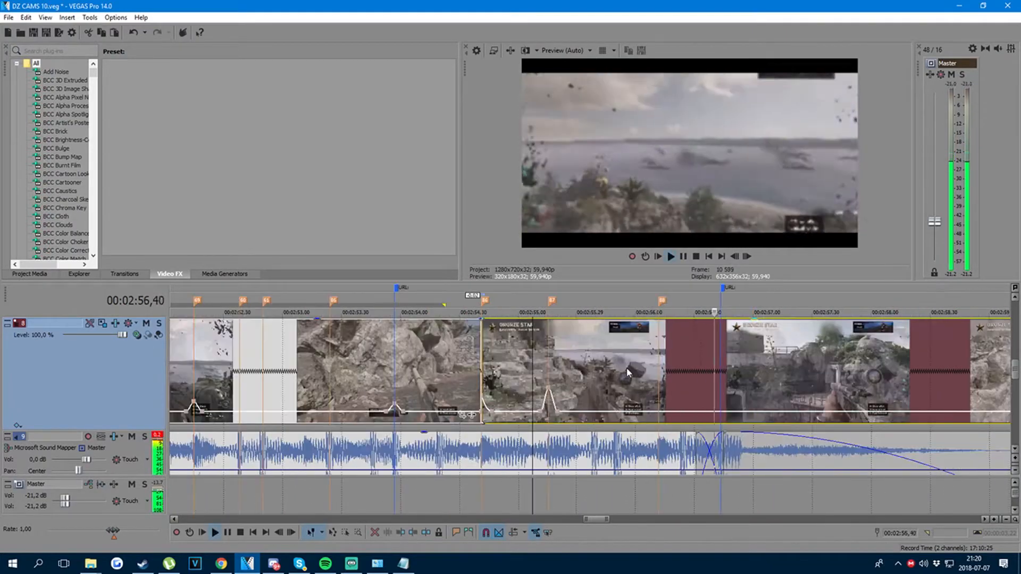
- Build a speed peak on the marker at 00:02:56,12, with velocity points about five frames before and after it
key("space")
scroll(660, 406, "up", 3)
left_click_drag(585, 414, 585, 386)
- Widen the speed peak at 00:02:56,12 by moving its leading point to 00:02:55,59 and its trailing point about seven frames outward
key("space")
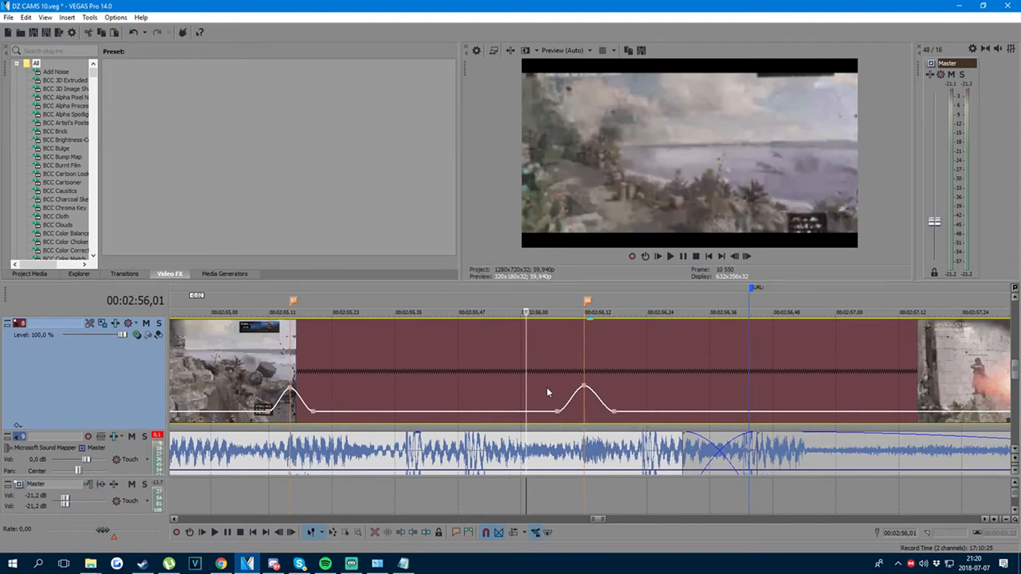
key("space")
key("space")
key("space")
key("space")
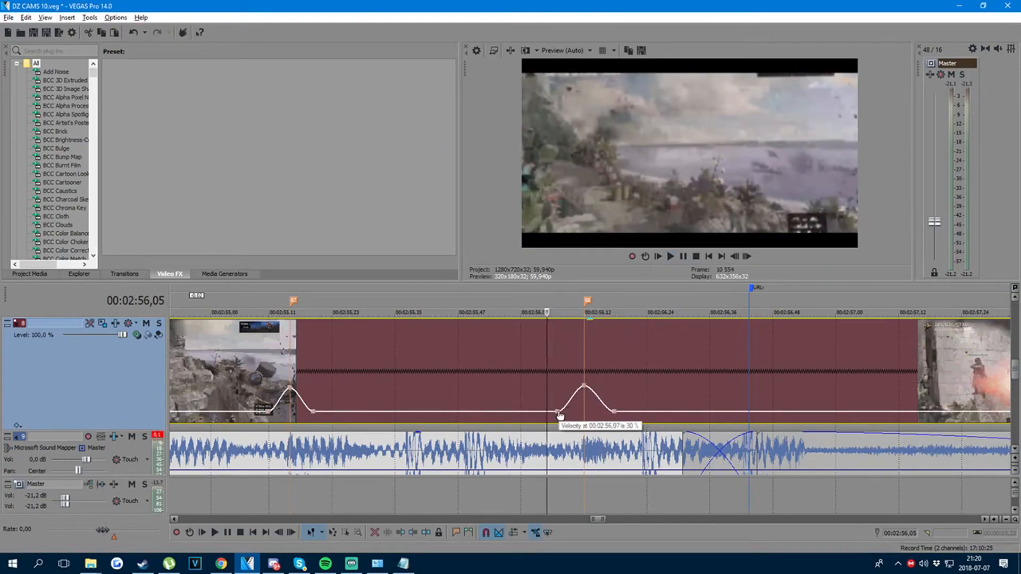
left_click_drag(557, 412, 520, 412)
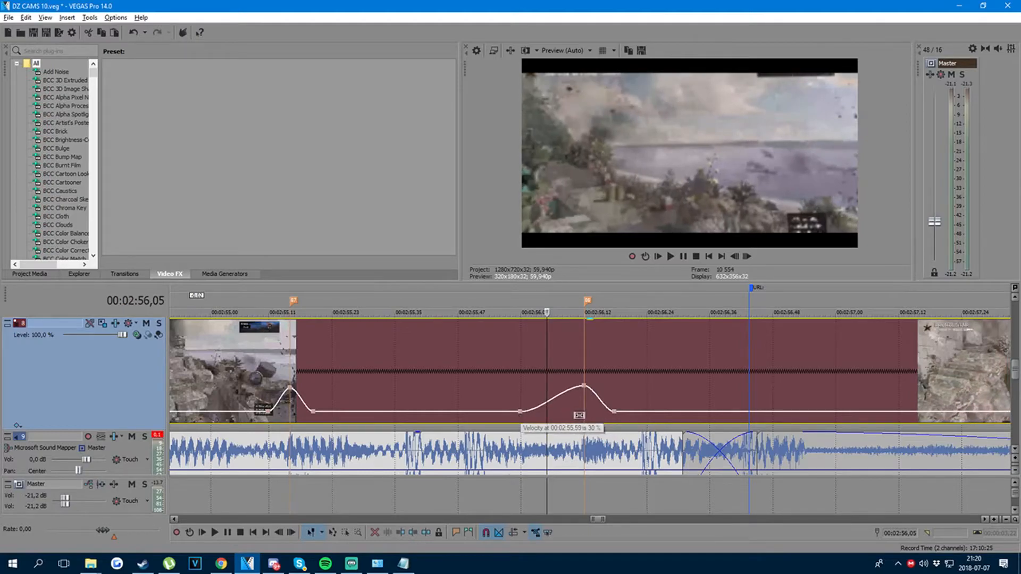
left_click_drag(617, 417, 655, 417)
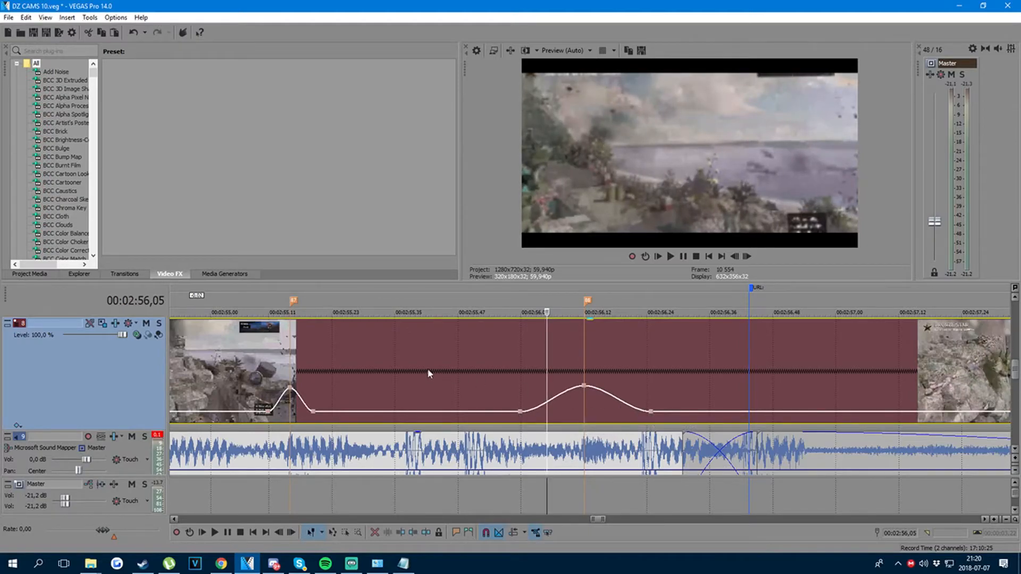
- Play the clip from 00:02:55,41 to review the widened speed peak
key("space")
key("space")
key("space")
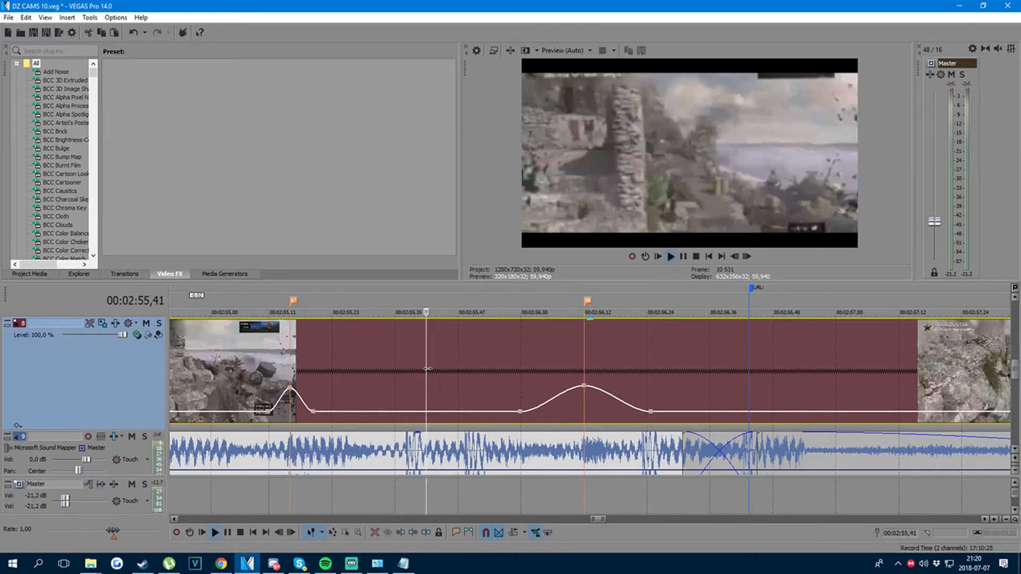
key("space")
scroll(565, 398, "down", 3)
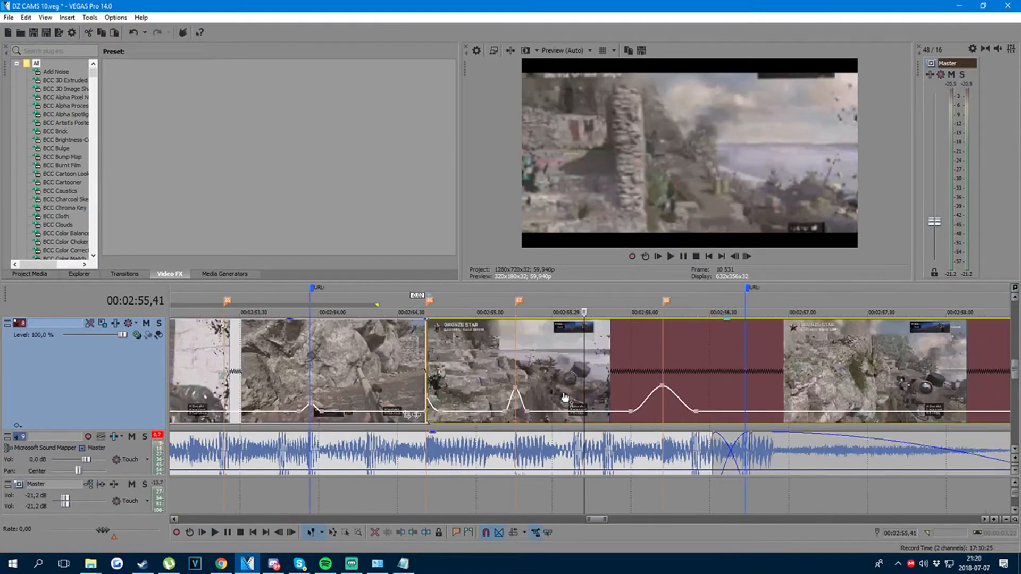
key("space")
- Slip the footage inside the clip starting at 00:02:54,41 to a later part of the source, keeping its timeline position
left_click(664, 377)
scroll(627, 387, "up", 4)
left_click_drag(583, 366, 450, 363)
scroll(487, 376, "down", 4)
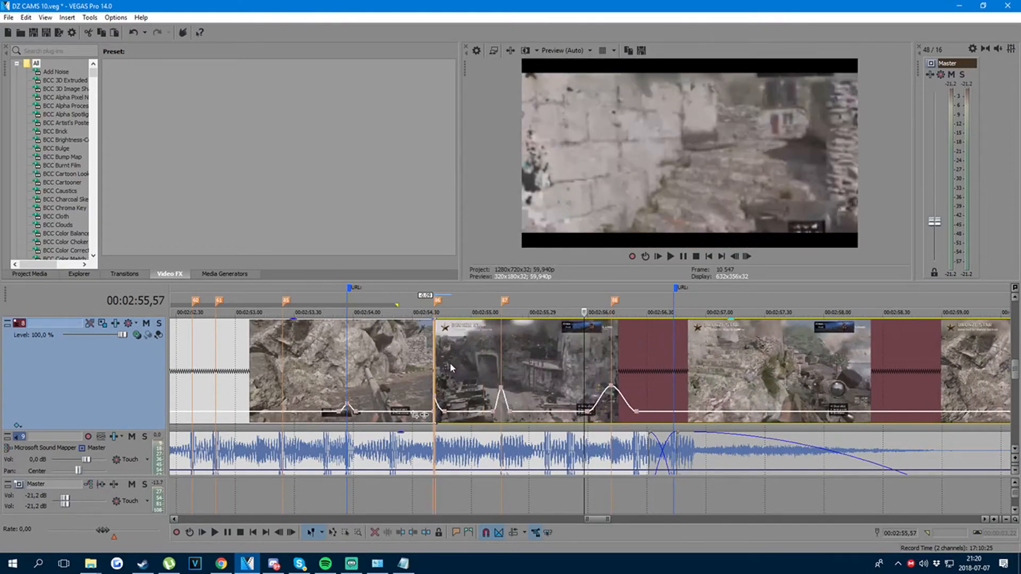
- Play from 00:02:54,20 to review how the slipped clip follows the preceding one
left_click(392, 351)
key("space")
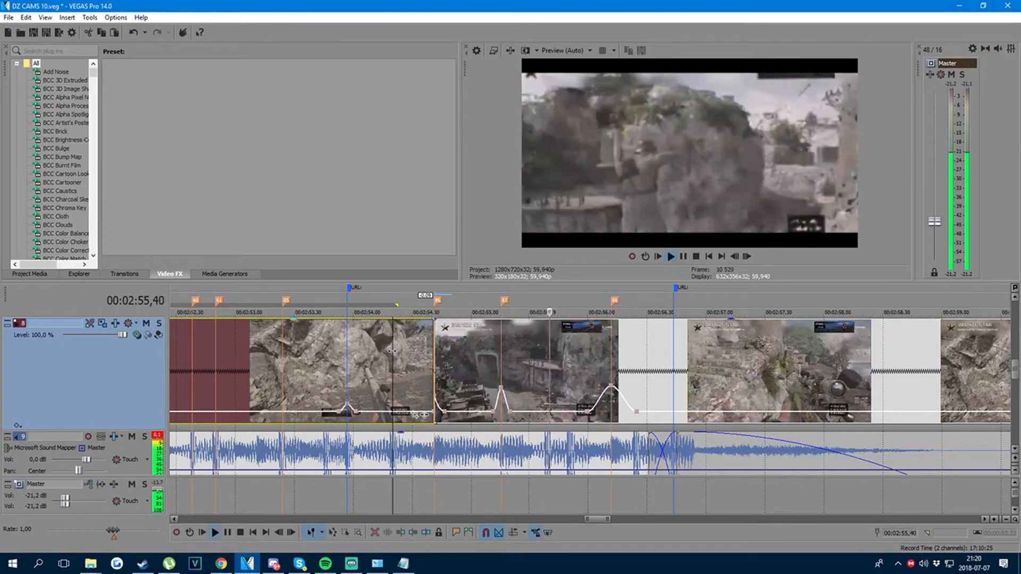
key("space")
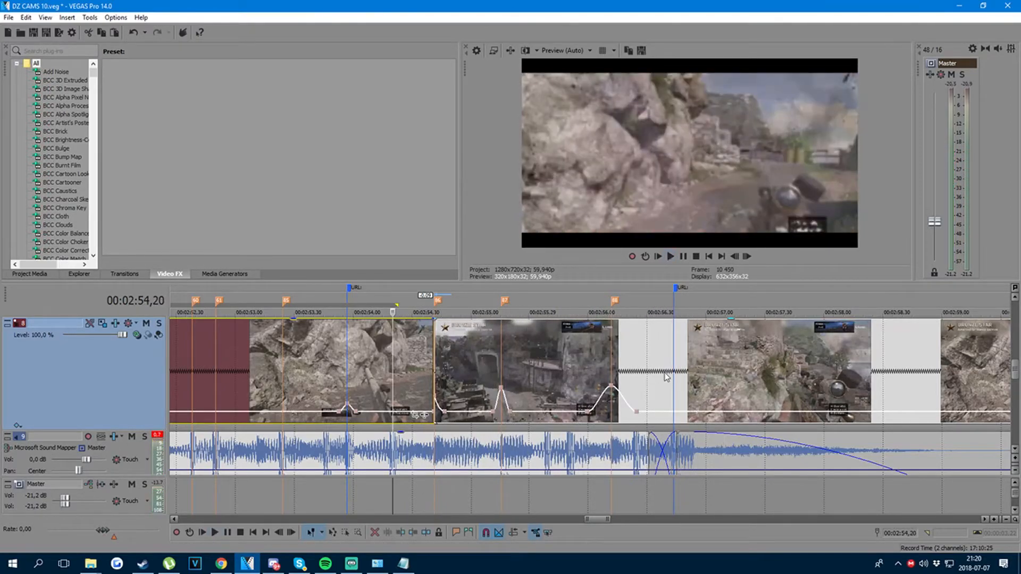
- Build a 350 % speed peak on the marker at 00:02:56,43, with velocity points about four frames before and after it
left_click(672, 378)
scroll(659, 389, "up", 1)
scroll(586, 418, "up", 2)
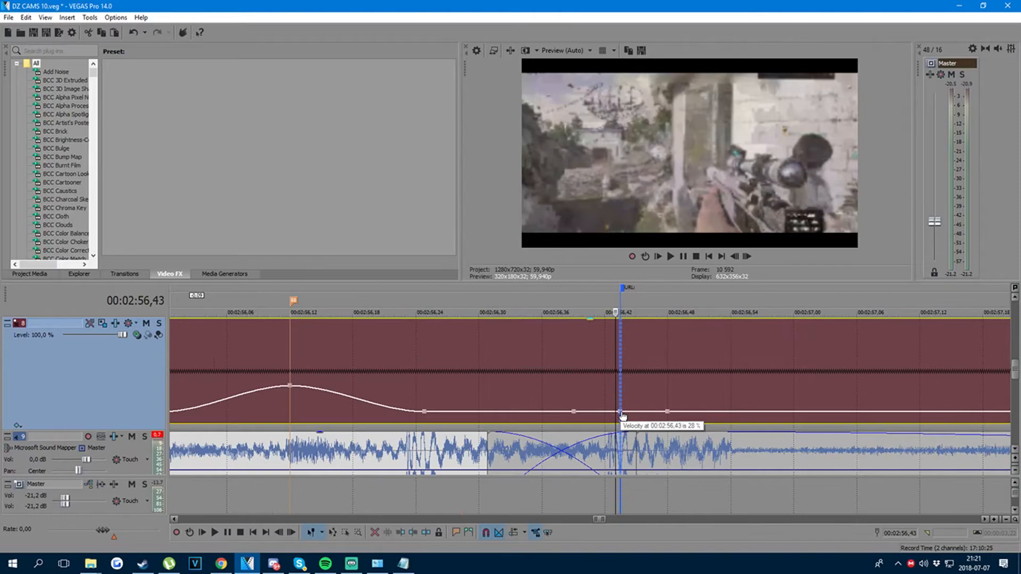
left_click_drag(623, 415, 626, 386)
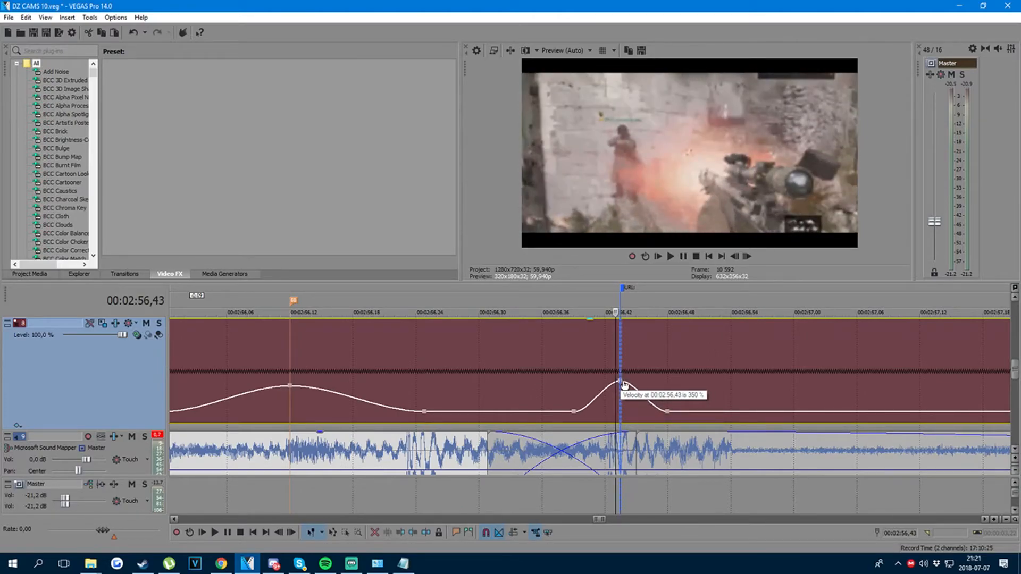
- Play the montage from the cut at 00:02:51,01 through both synced clips to review their speed changes
left_click(525, 371)
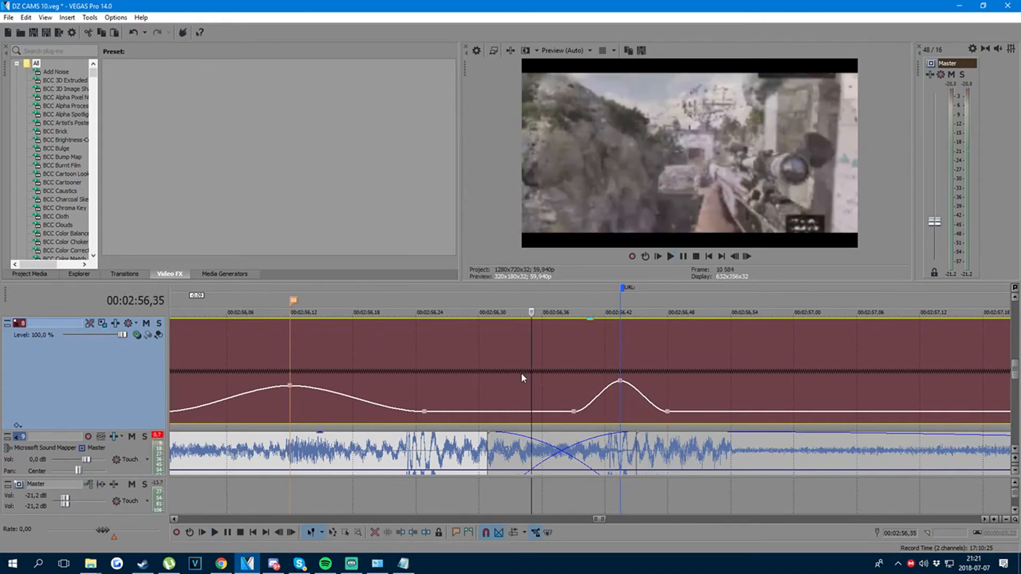
scroll(521, 372, "down", 2)
scroll(404, 388, "down", 3)
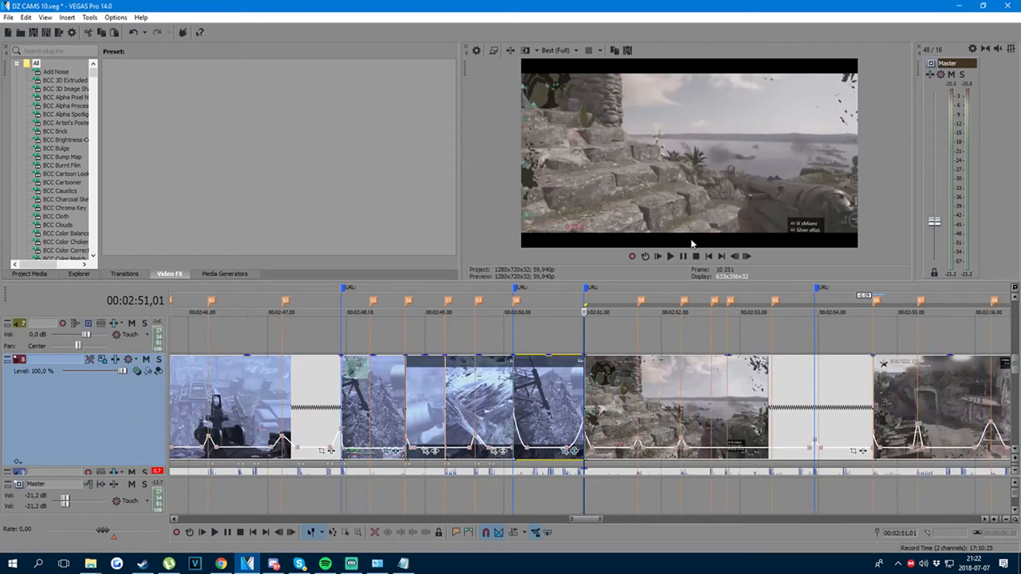
left_click(671, 257)
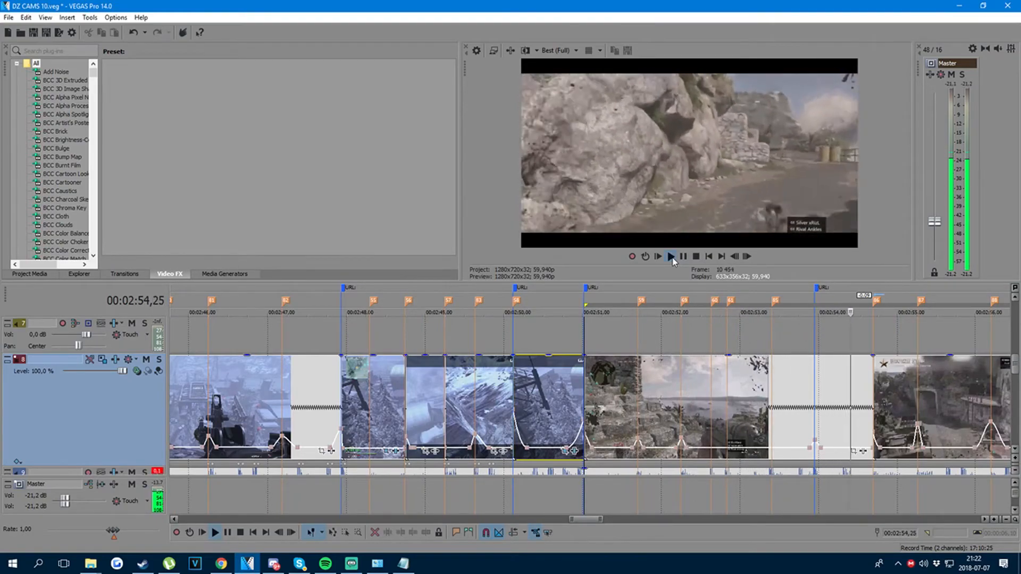
scroll(667, 312, "down", 1)
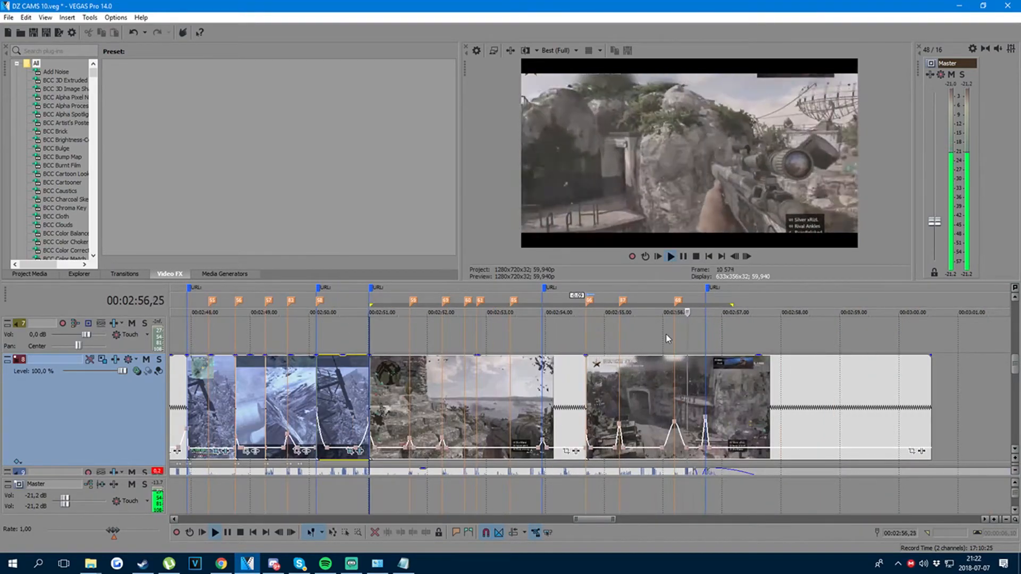